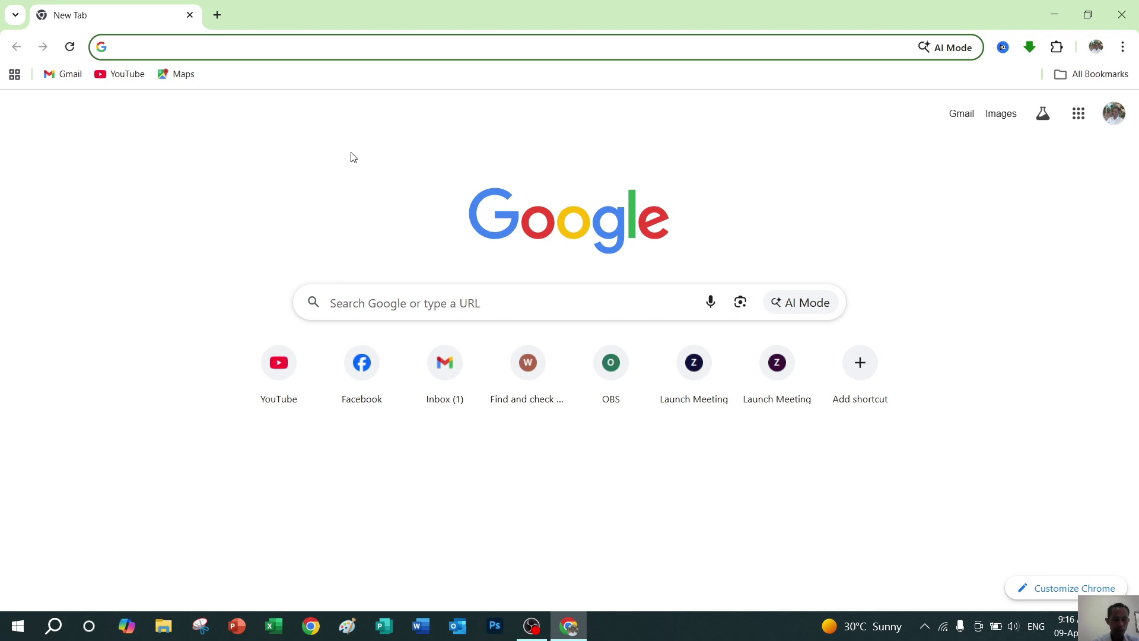
# - Open clipchamp.com/en/, start creating a video, and sign in with the saved Microsoft account
pyautogui.write('clipchamp.com/en/')
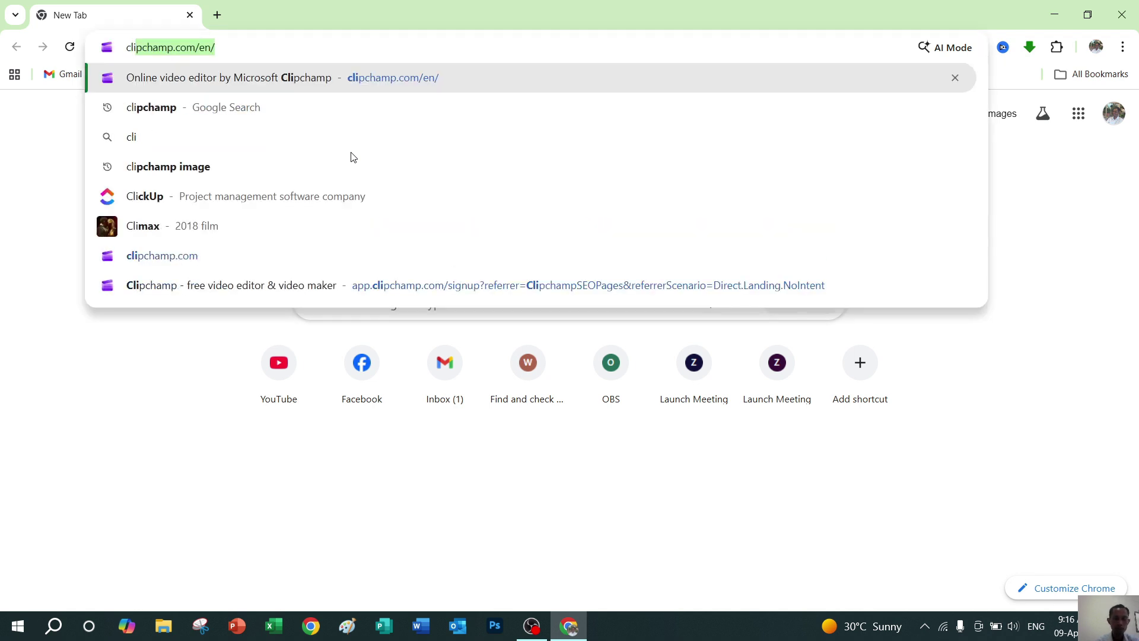
pyautogui.press('Return')
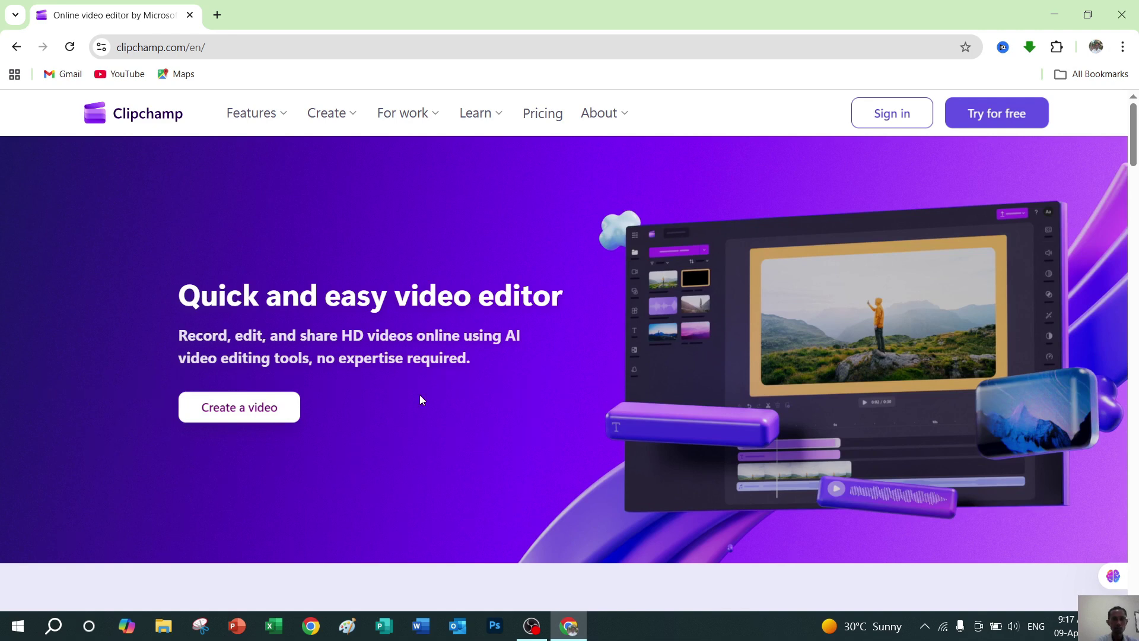
pyautogui.click(245, 413)
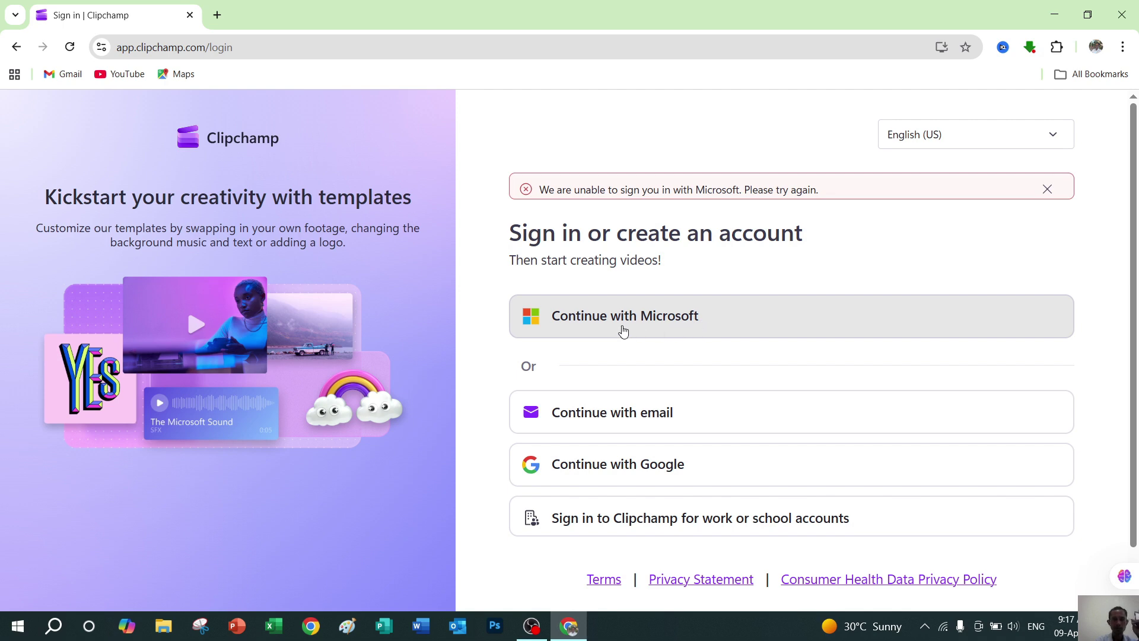
pyautogui.click(623, 326)
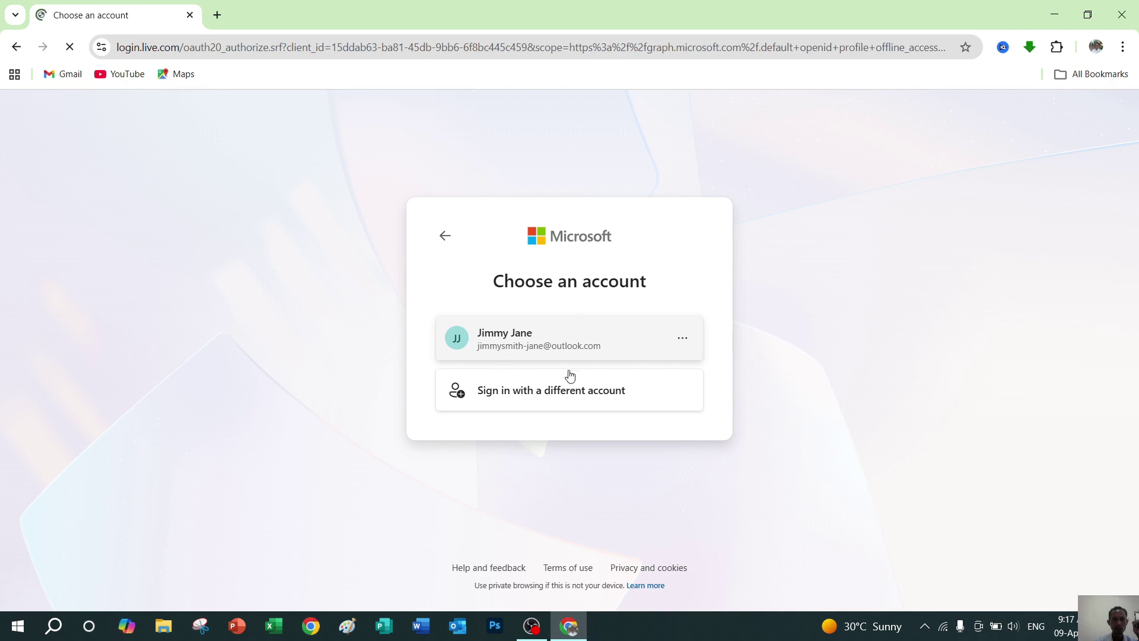
pyautogui.click(522, 346)
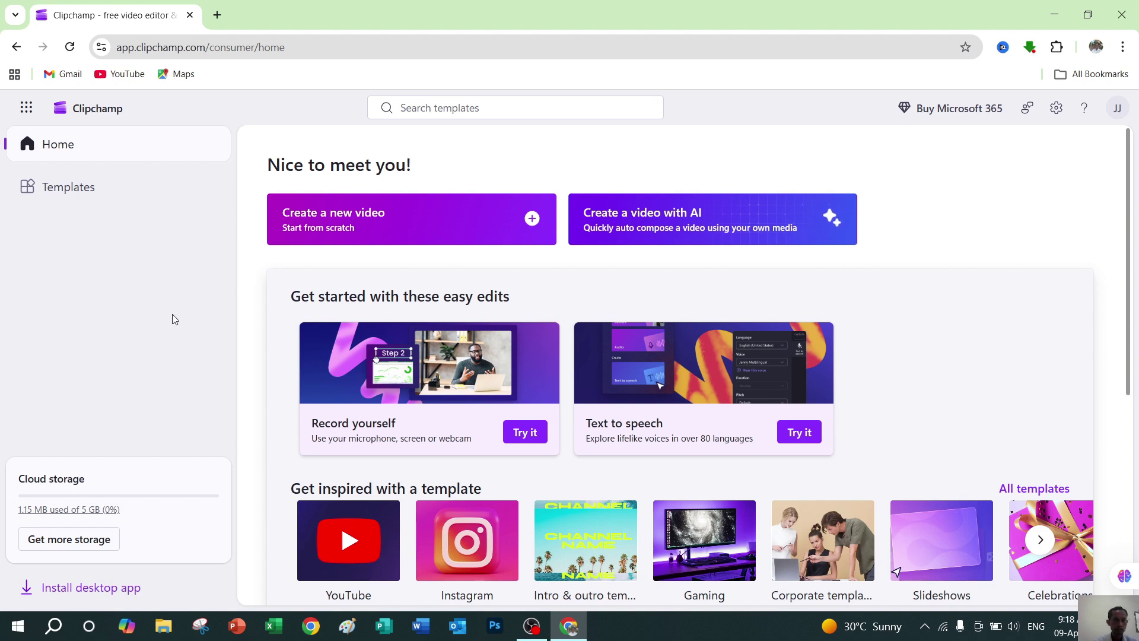
# - Create a new video project and import the video file សារ៉ាវ៉ានចន្ទពេញបូរមី from the Desktop's Music folder
pyautogui.scroll(-6, 400, 302)
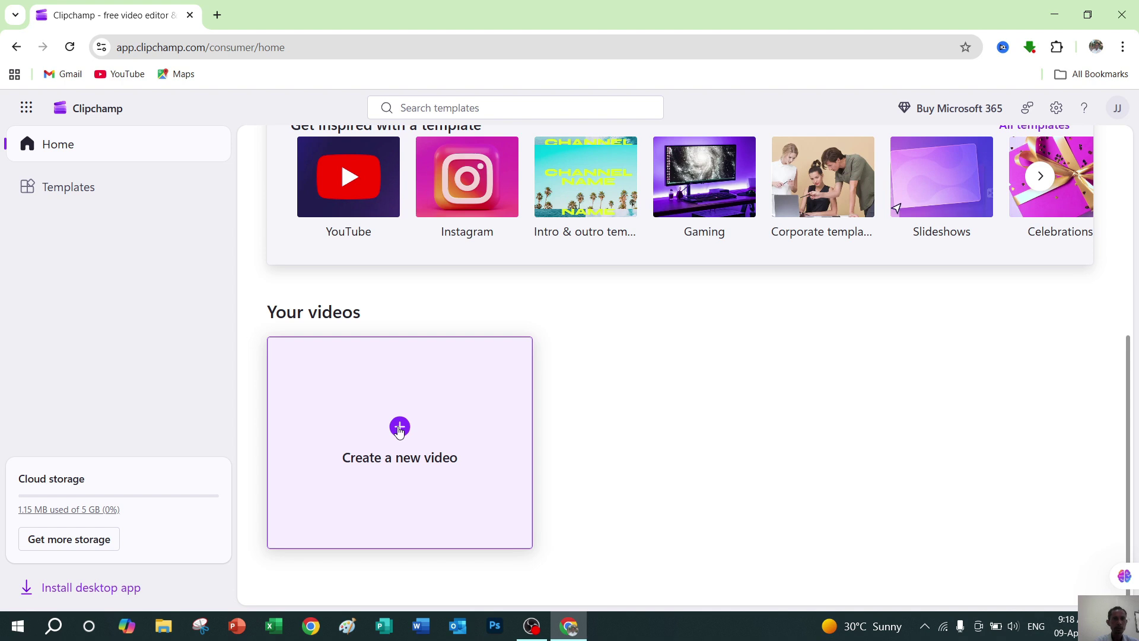
pyautogui.click(415, 448)
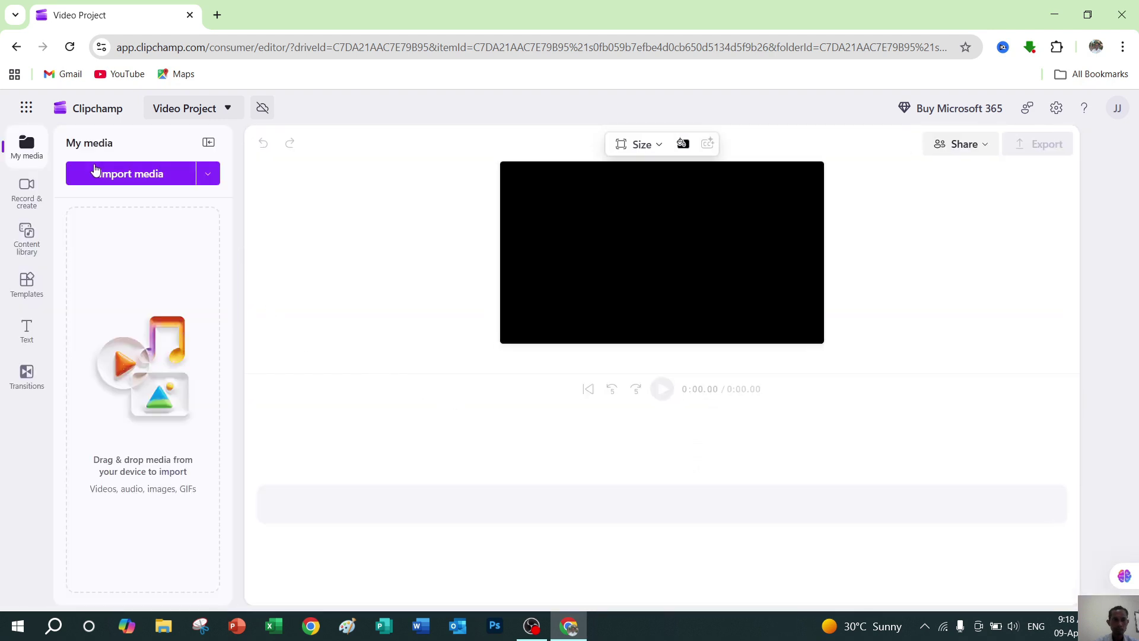
pyautogui.click(143, 176)
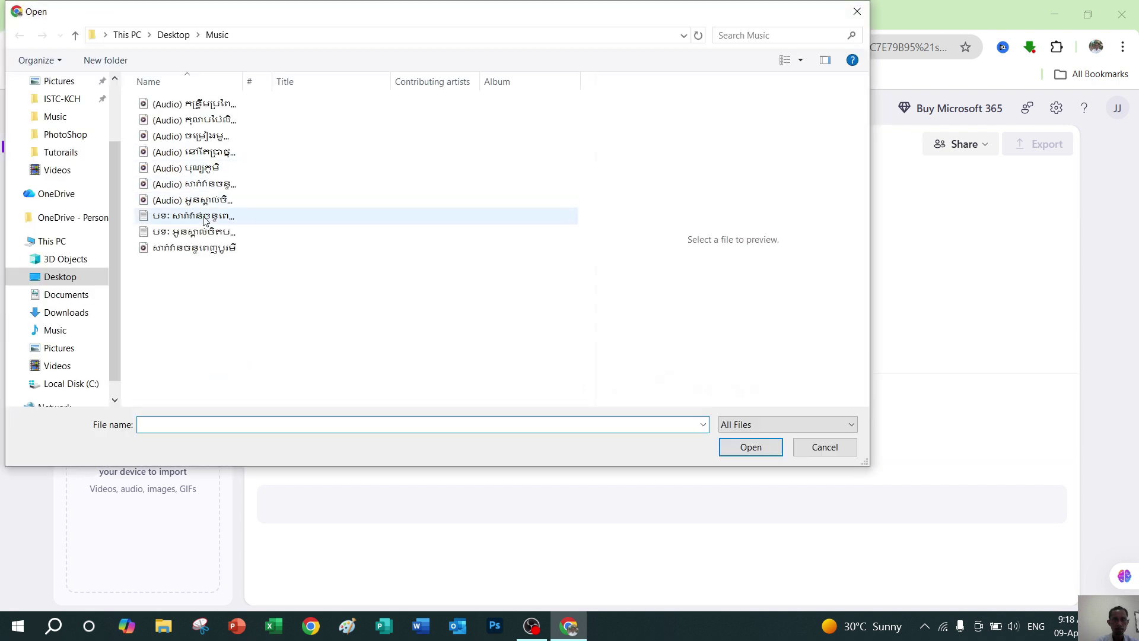
pyautogui.click(191, 249)
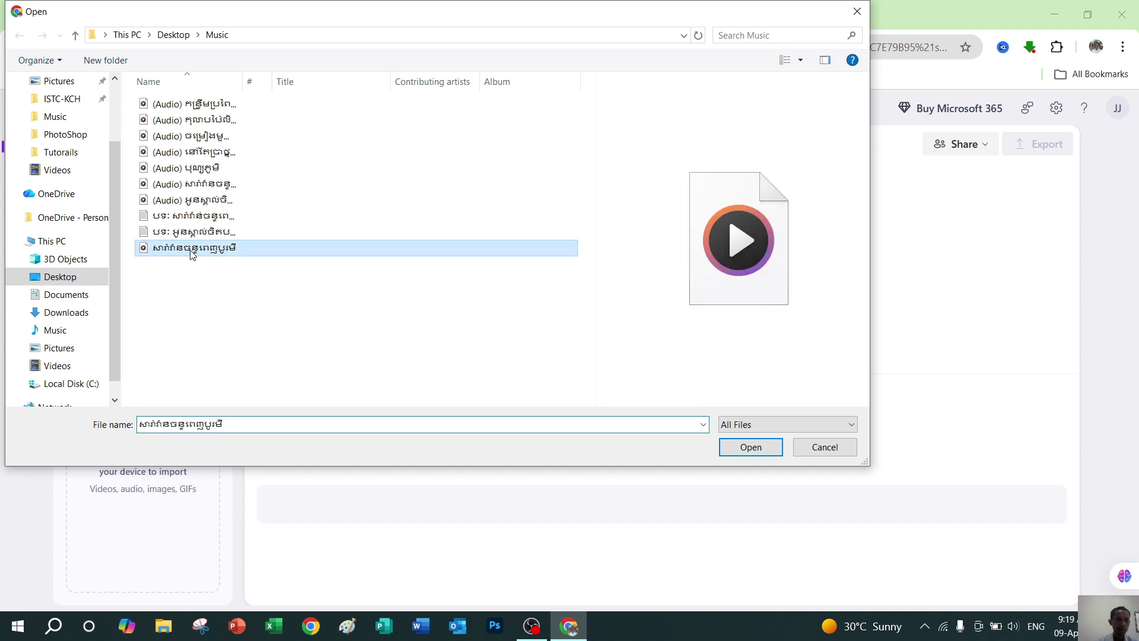
pyautogui.click(745, 448)
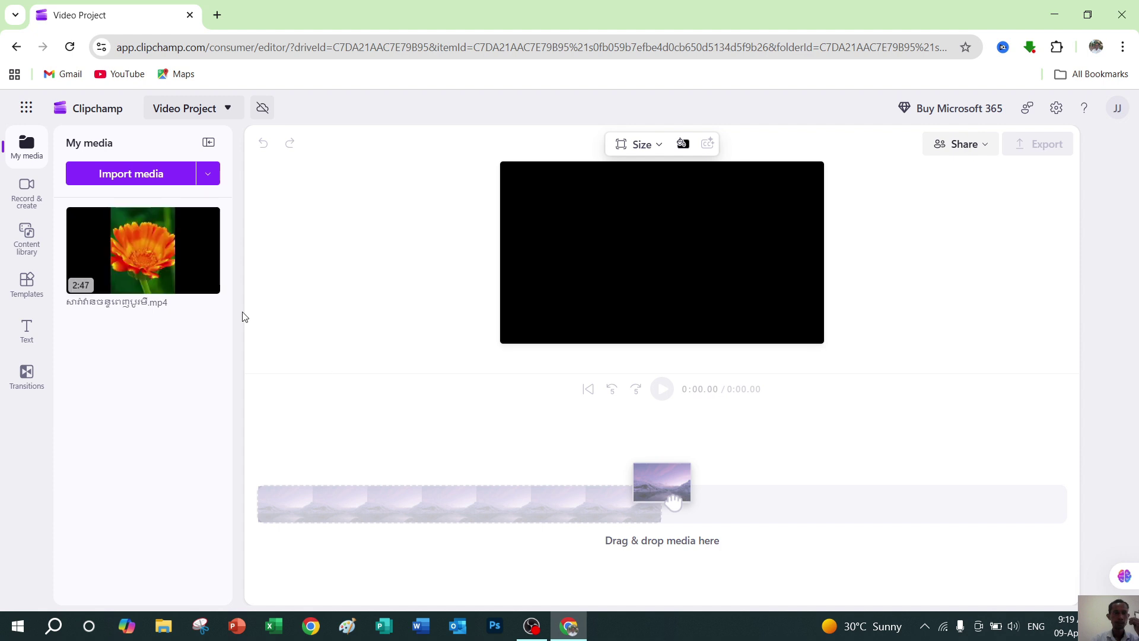
# - Add the imported video to the timeline, play its opening seconds, and return the playhead to 0:00
pyautogui.moveTo(210, 287)
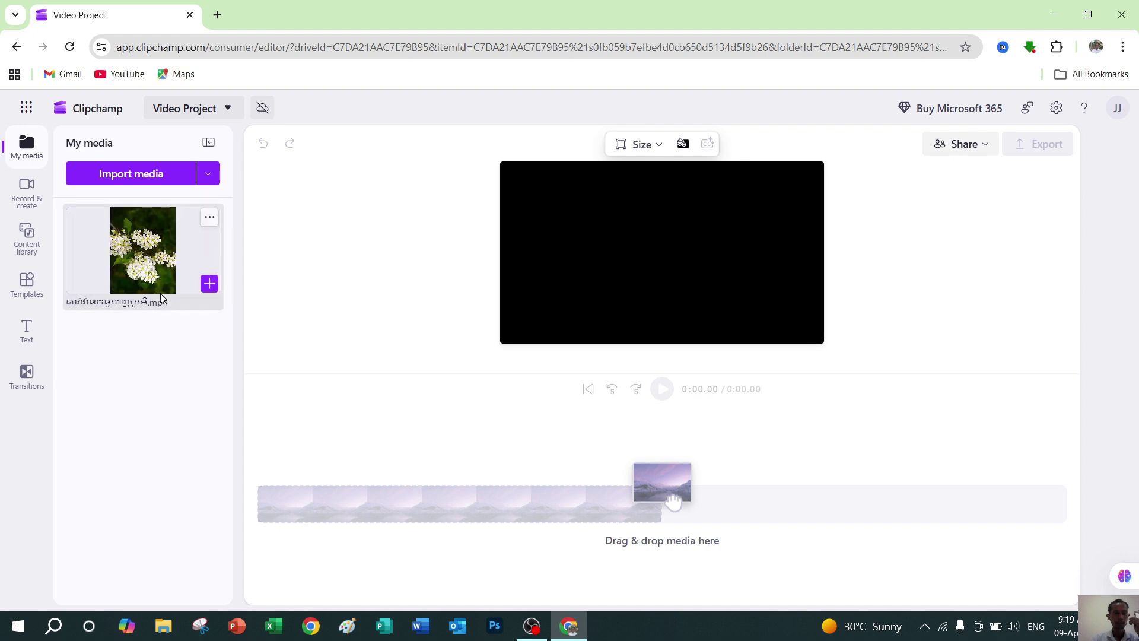
pyautogui.click(209, 285)
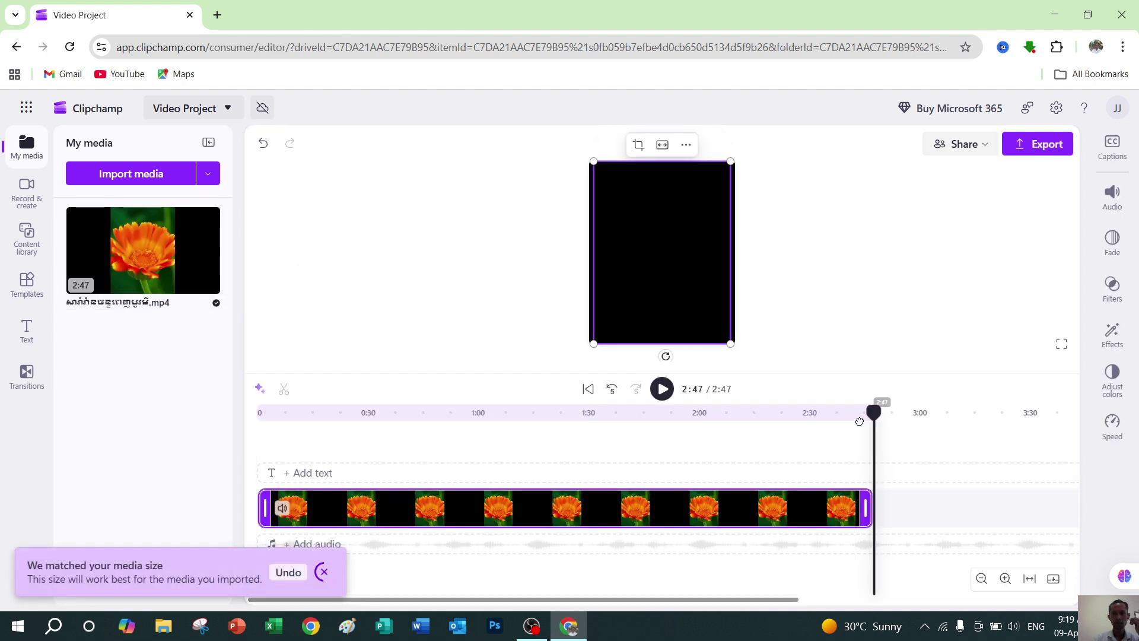
pyautogui.moveTo(877, 415); pyautogui.dragTo(339, 414)
pyautogui.moveTo(266, 447); pyautogui.dragTo(257, 446)
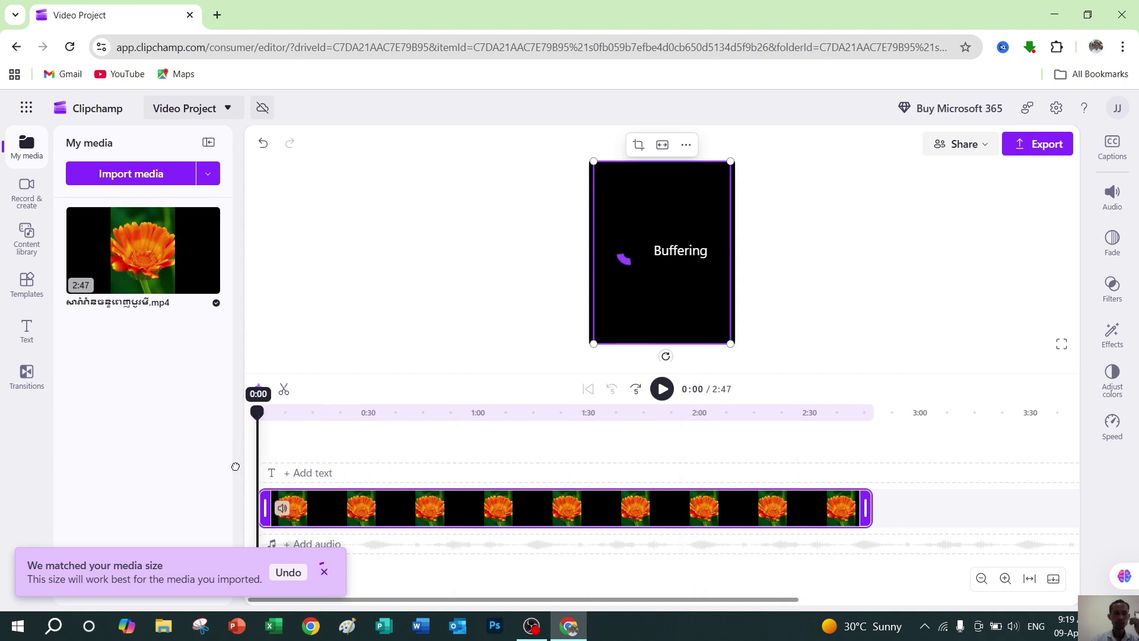
pyautogui.click(665, 394)
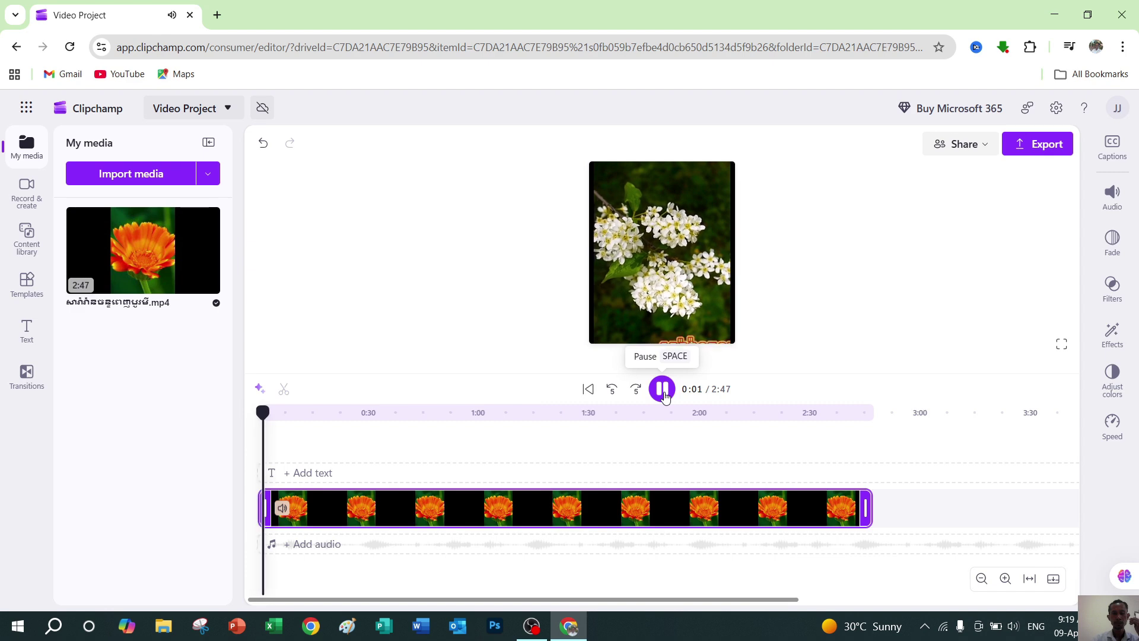
pyautogui.press('space')
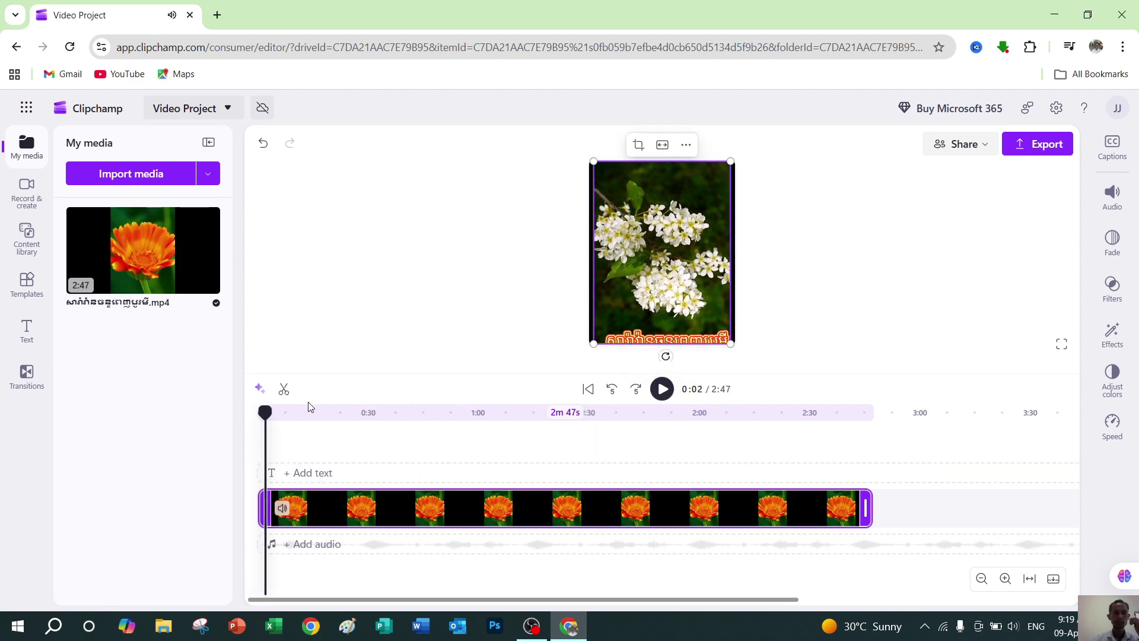
pyautogui.click(254, 412)
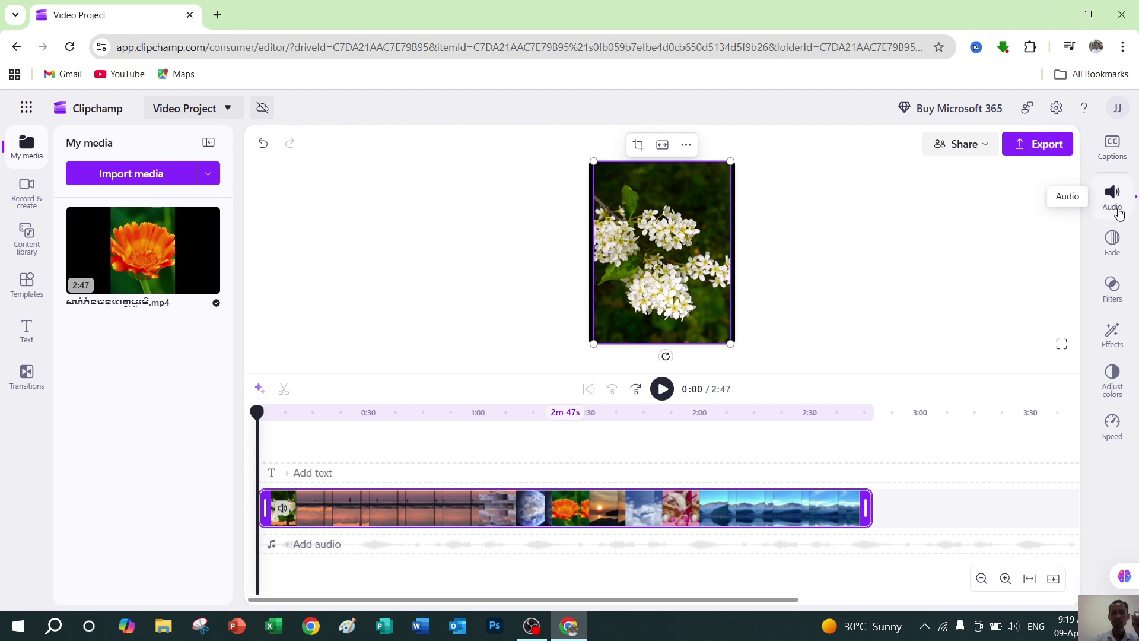
# - Examine the Fade, Filters, Effects, Adjust colors and Speed options available for the video clip
pyautogui.click(1119, 259)
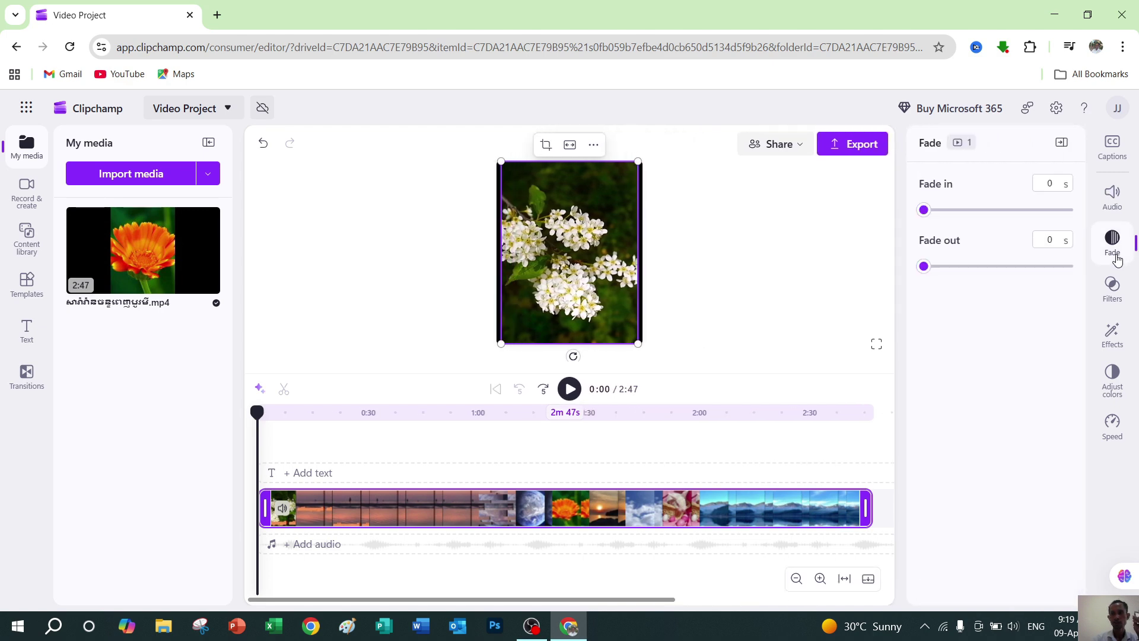
pyautogui.click(1117, 259)
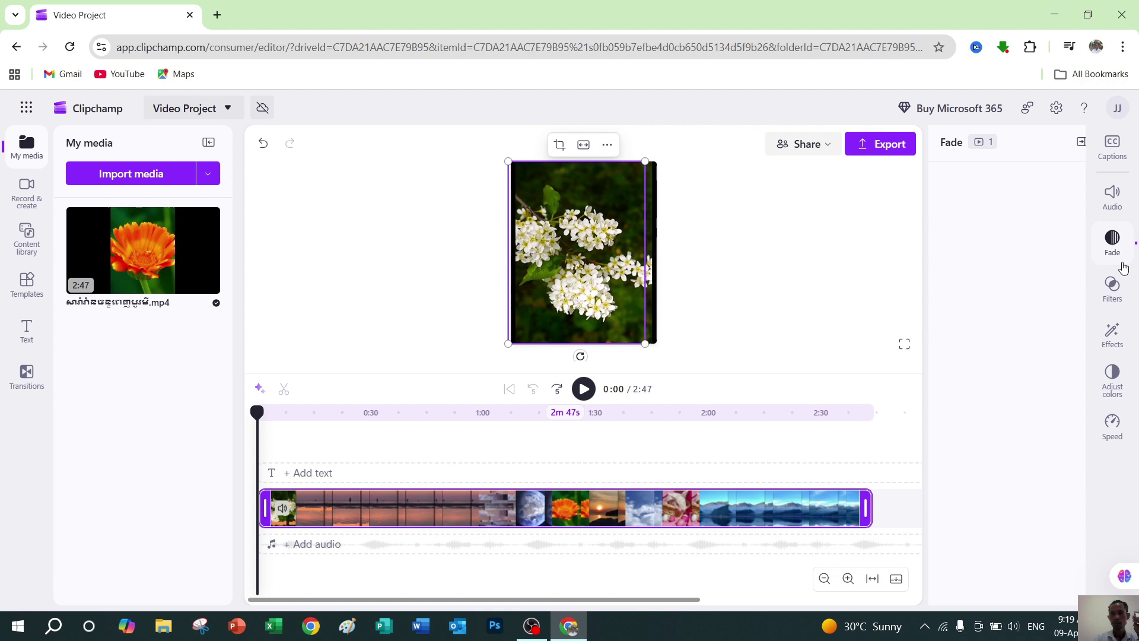
pyautogui.click(1113, 291)
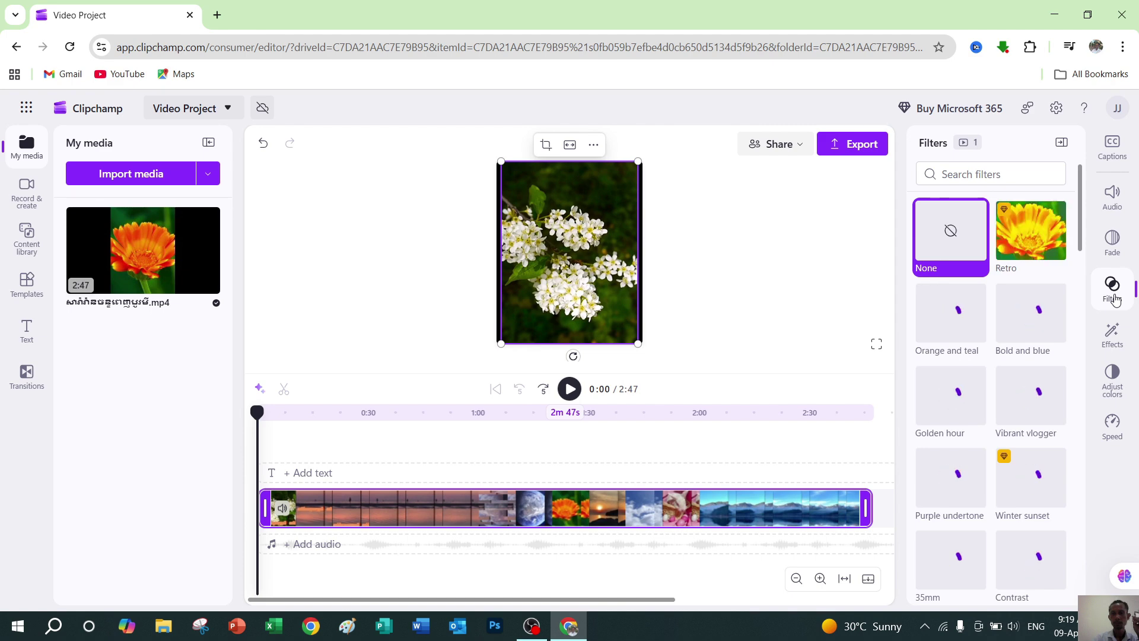
pyautogui.click(1114, 297)
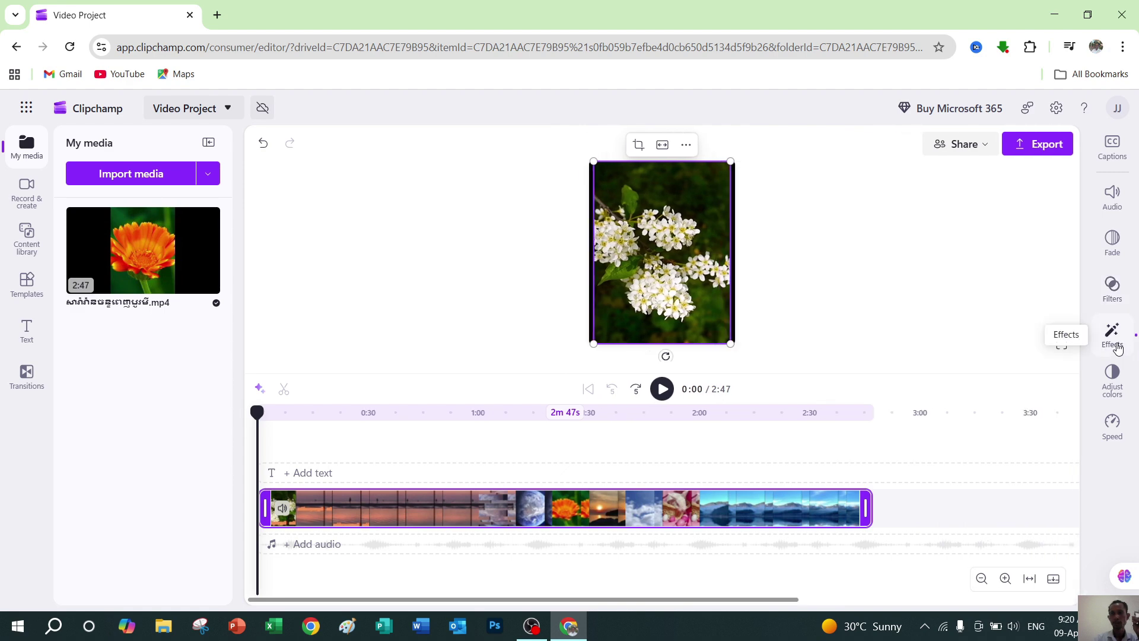
pyautogui.click(1113, 335)
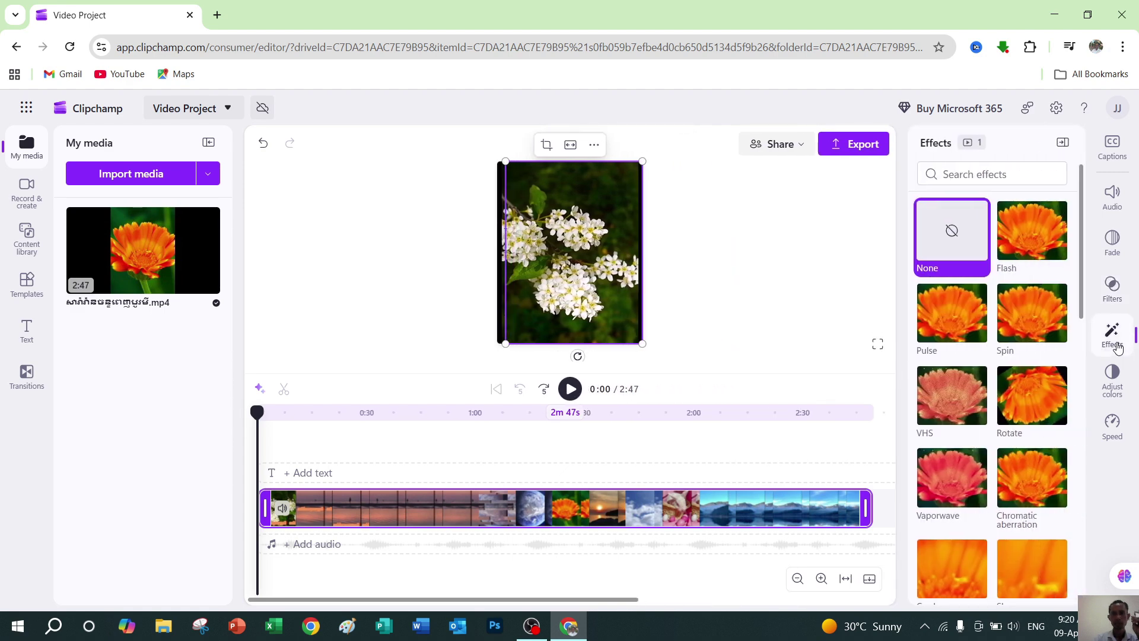
pyautogui.click(1117, 346)
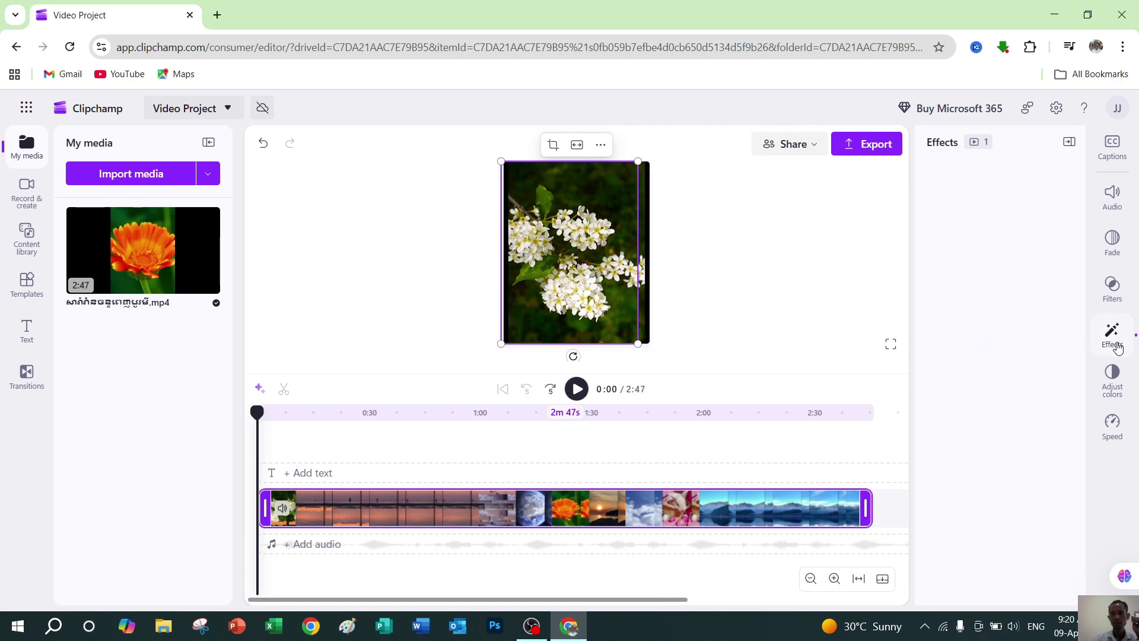
pyautogui.click(1117, 388)
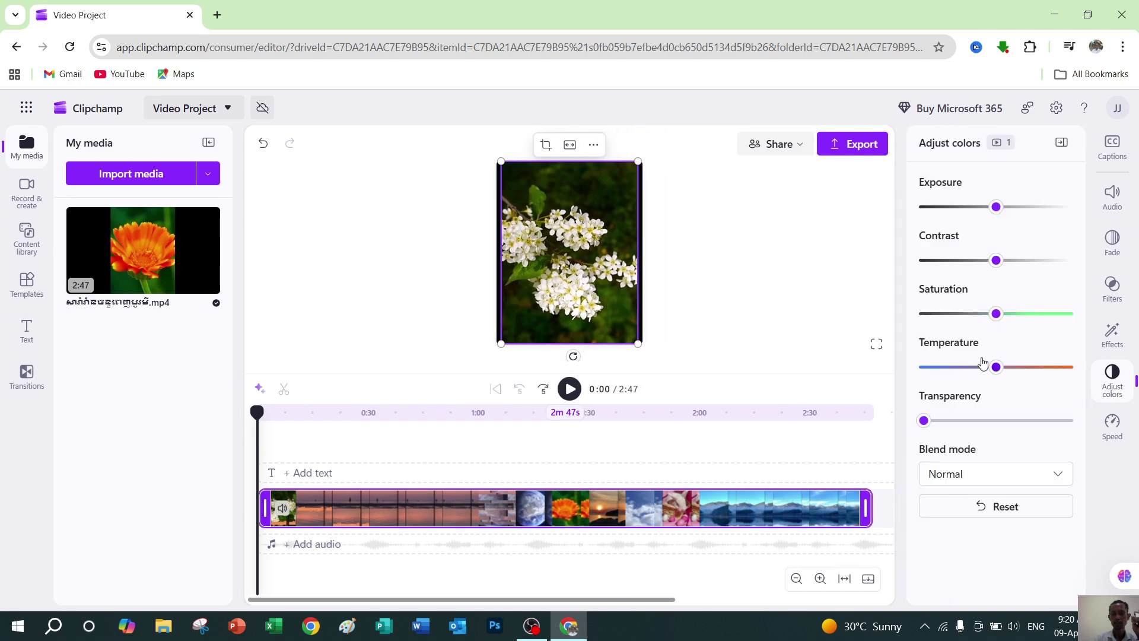
pyautogui.click(1116, 386)
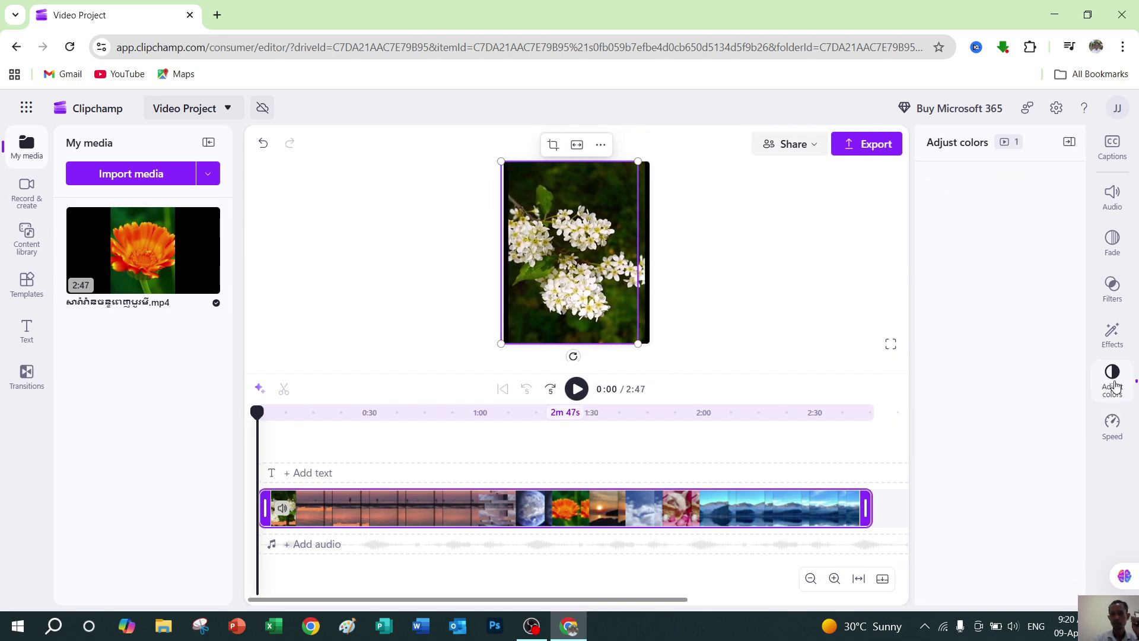
pyautogui.click(1114, 424)
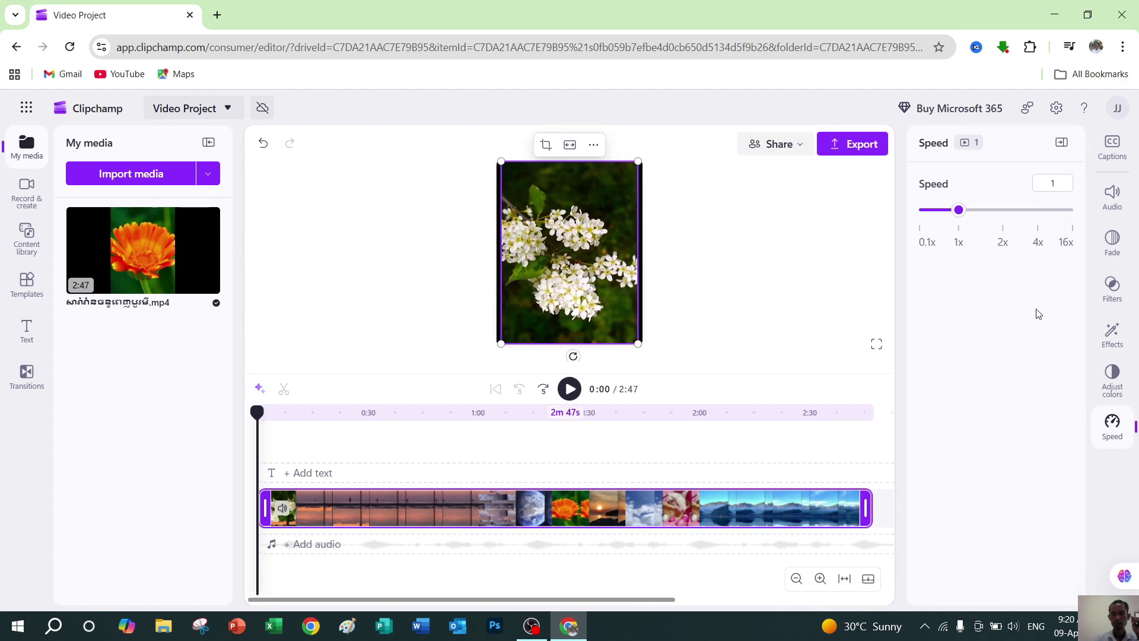
pyautogui.click(1113, 425)
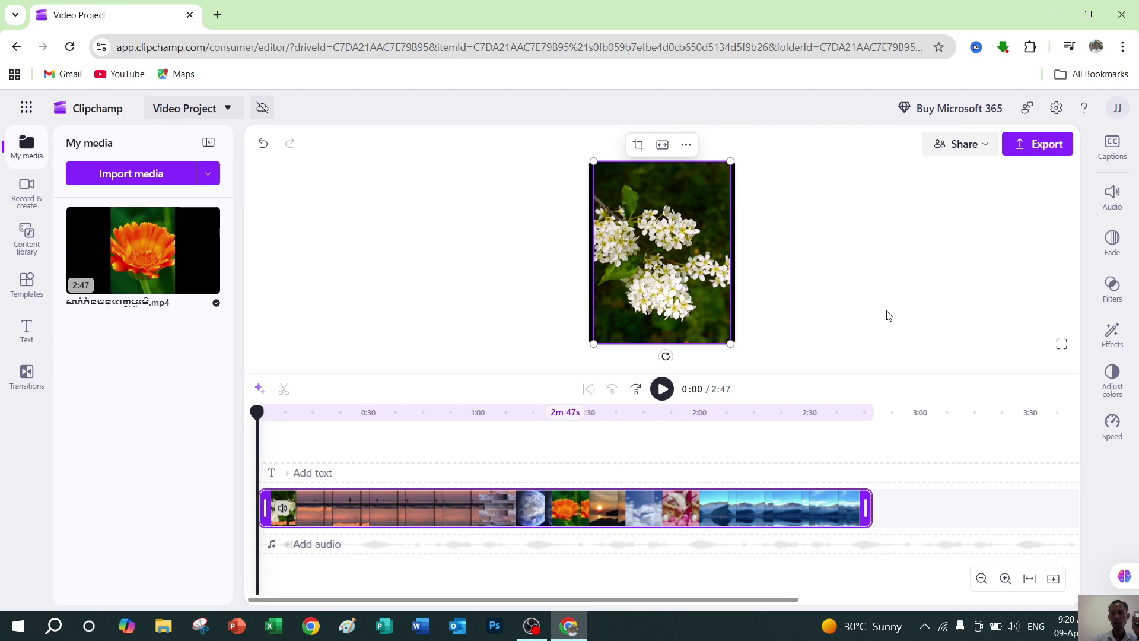
# - Detach the audio from the video clip on the timeline
pyautogui.click(1113, 196)
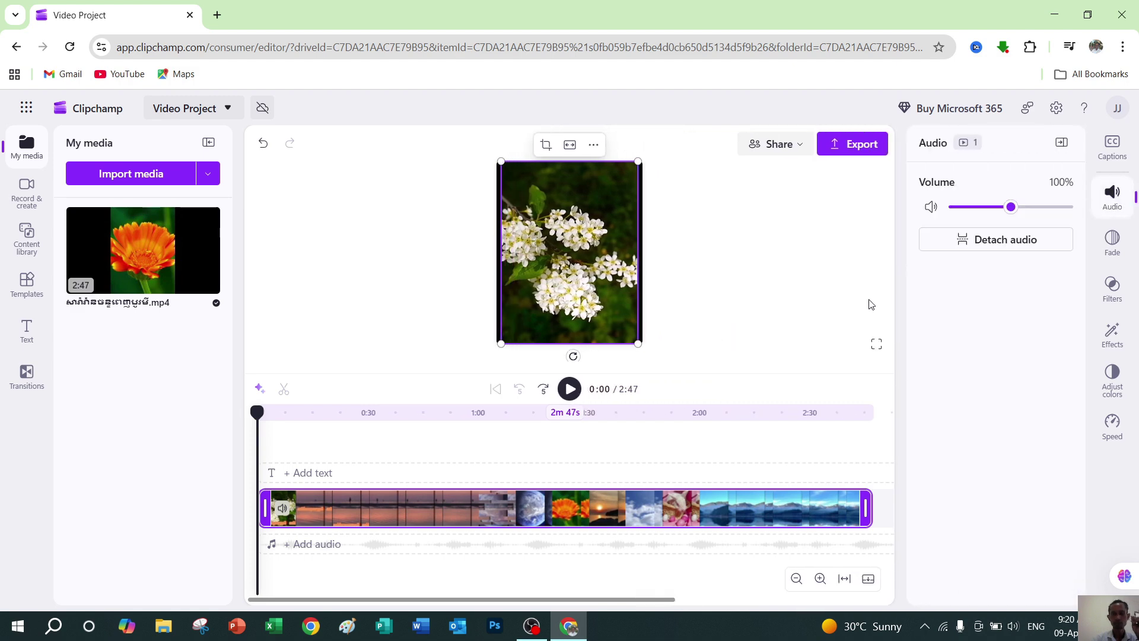
pyautogui.click(995, 243)
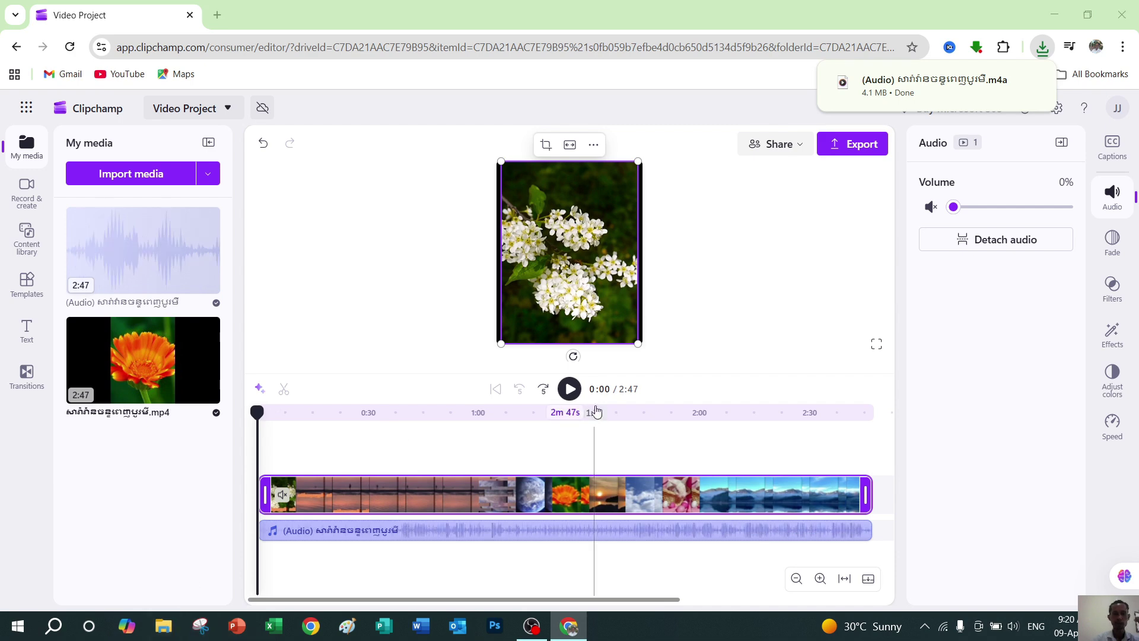
# - Check the Downloads folder in File Explorer for the extracted M4A audio file, and return to the video editor
pyautogui.press('super+e')
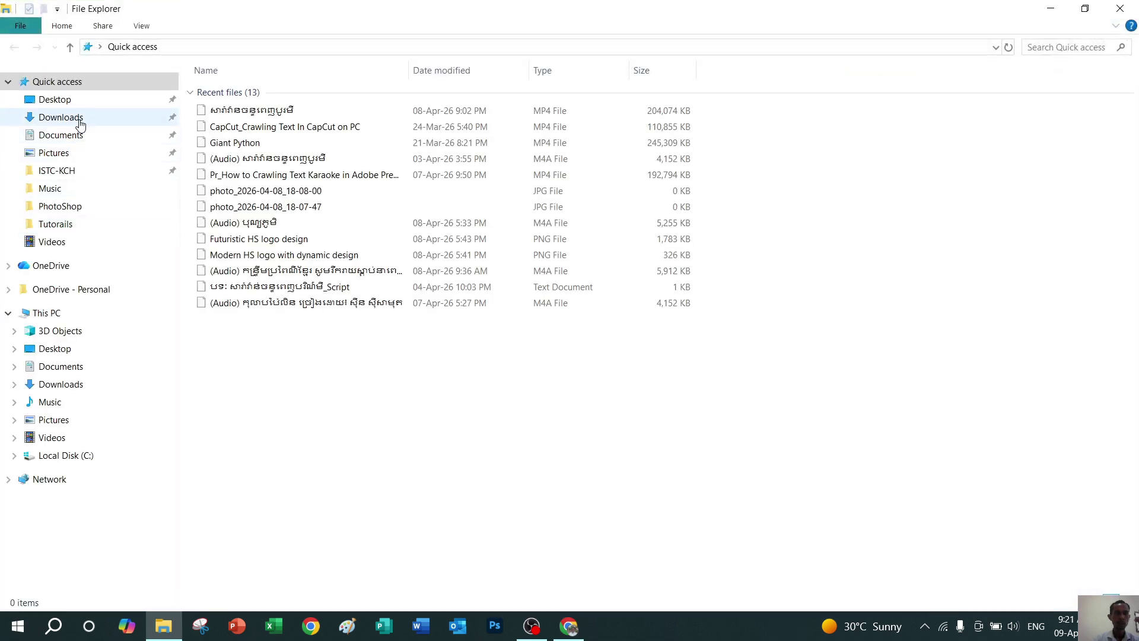
pyautogui.click(60, 118)
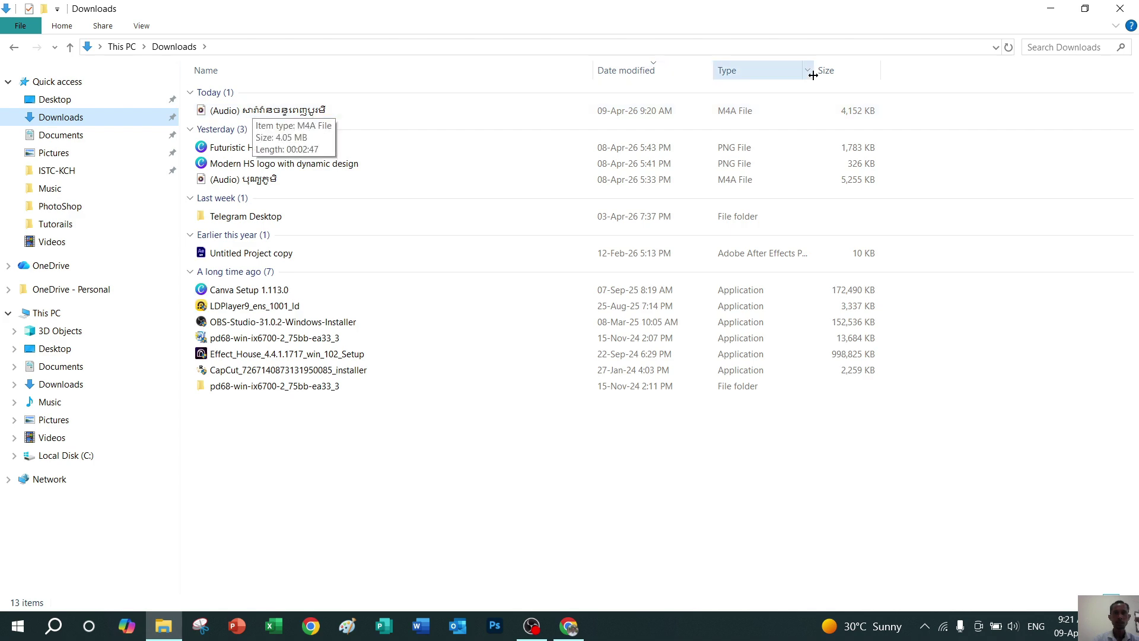
pyautogui.click(1122, 10)
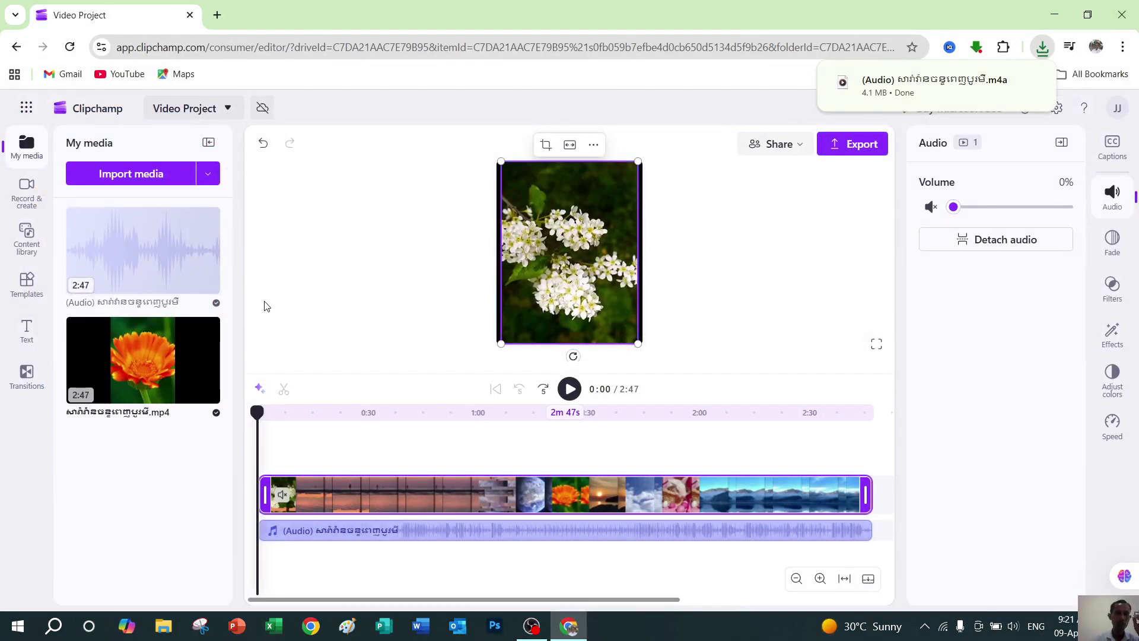
# - Remove the imported MP4 video from the project's media, keeping the detached audio
pyautogui.moveTo(208, 356)
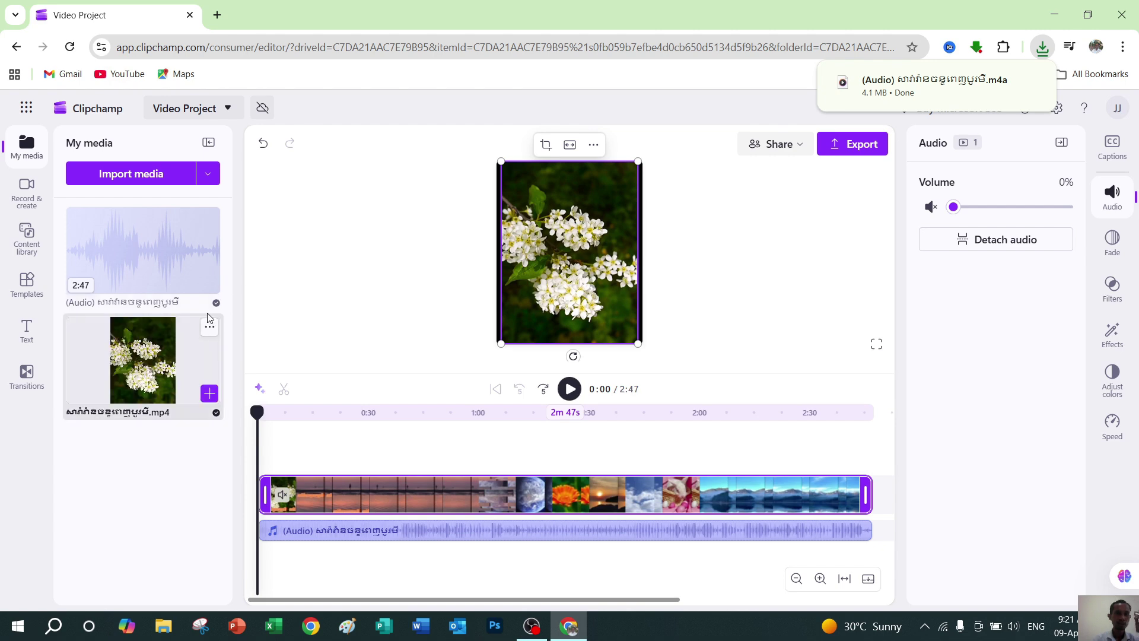
pyautogui.click(211, 330)
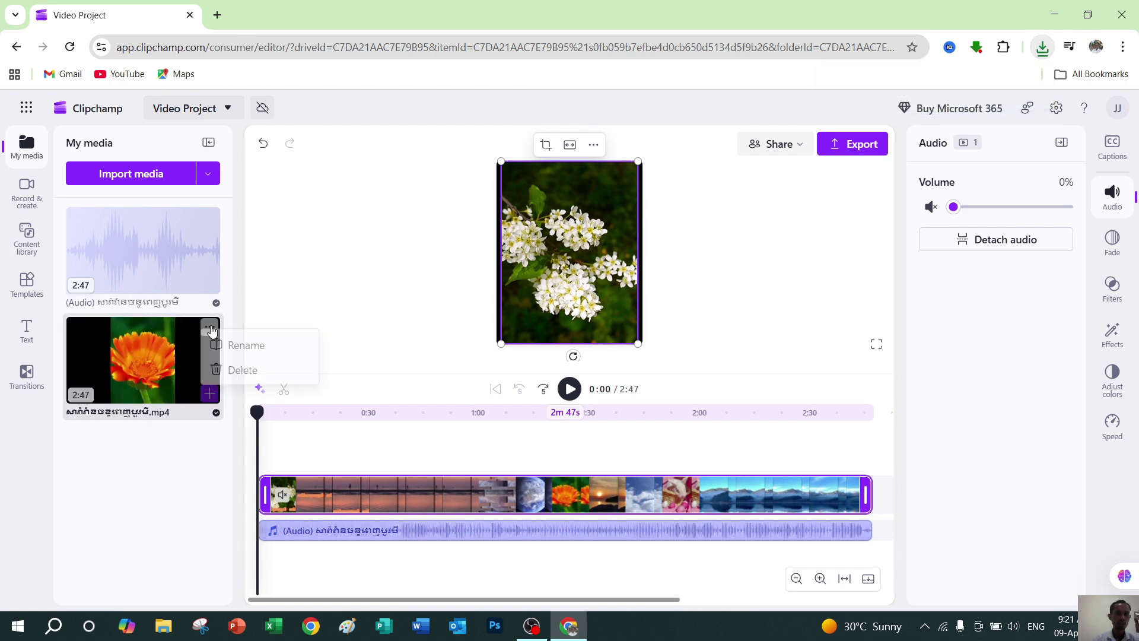
pyautogui.click(242, 380)
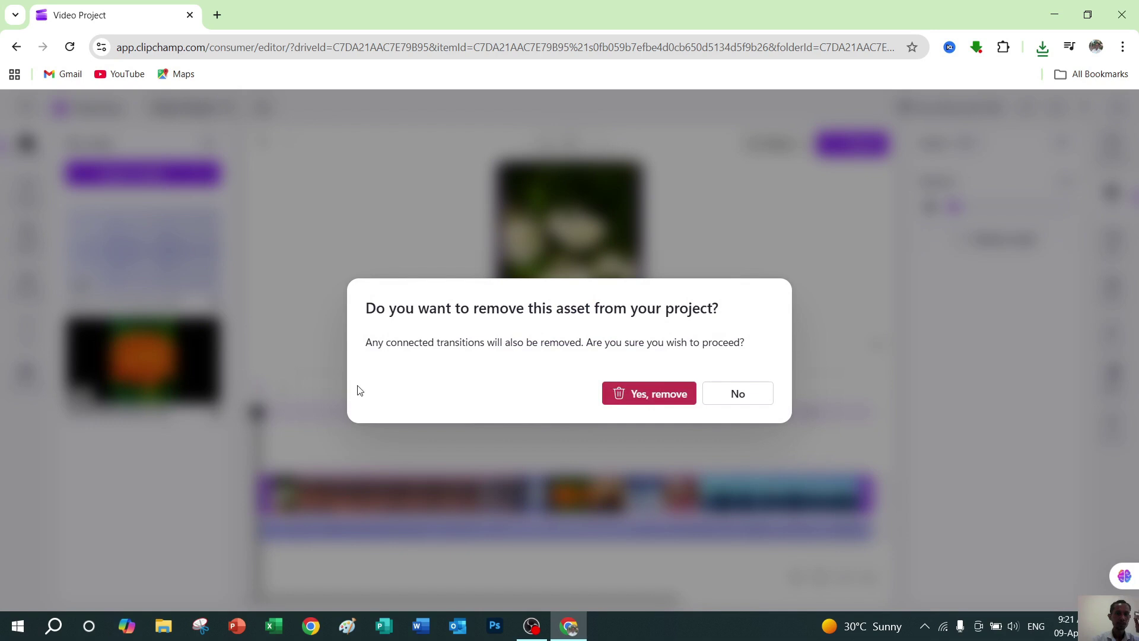
pyautogui.click(612, 394)
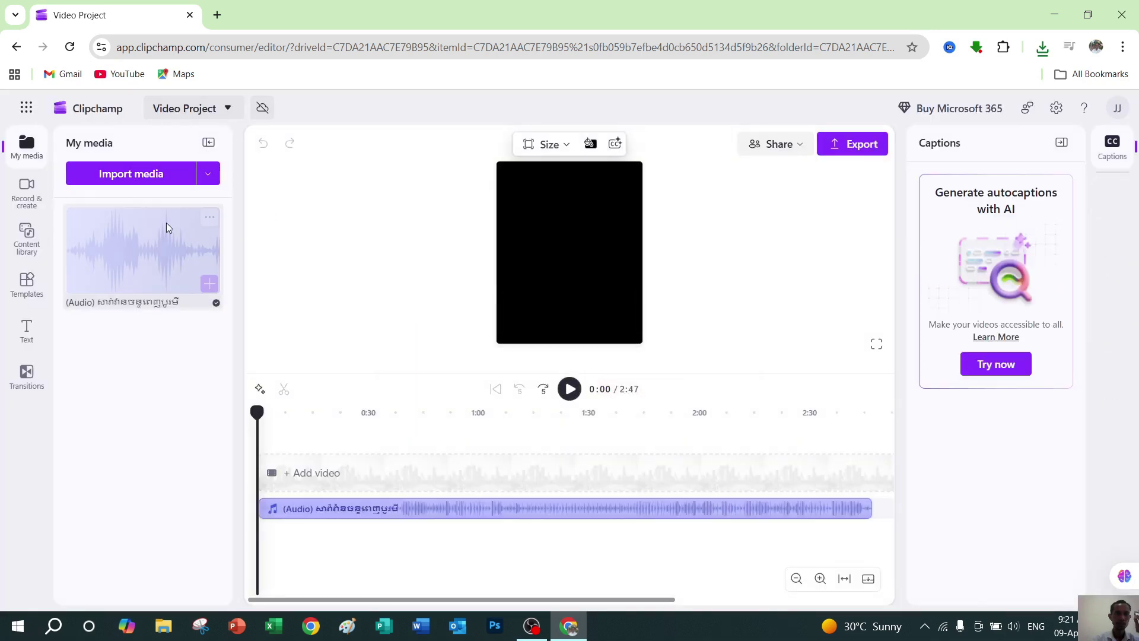
# - Remove the detached audio asset from the project's media and confirm the removal
pyautogui.click(209, 217)
pyautogui.click(233, 267)
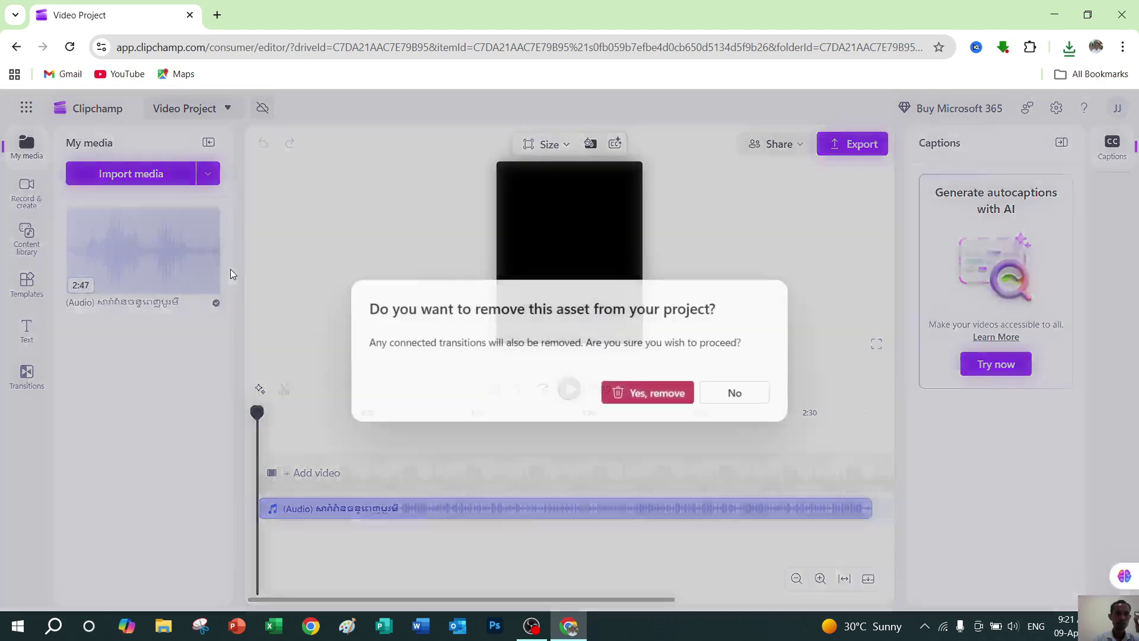
pyautogui.click(630, 399)
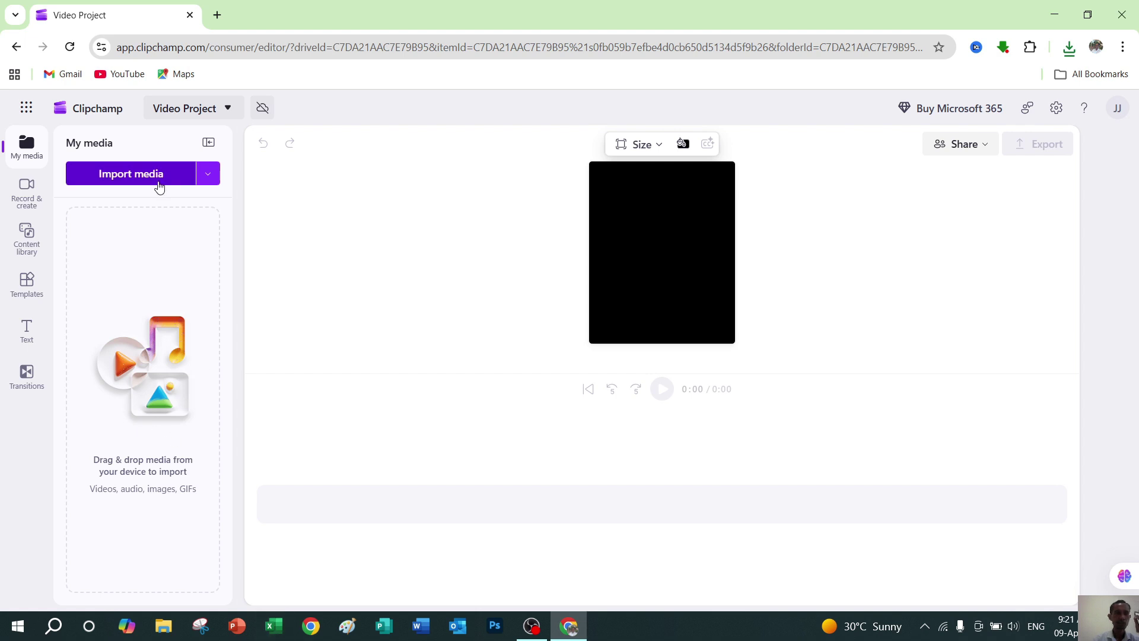
# - Import the video "CapCut_Crawling Text In CapCut on PC" from the Tutorails folder on the Desktop
pyautogui.click(131, 173)
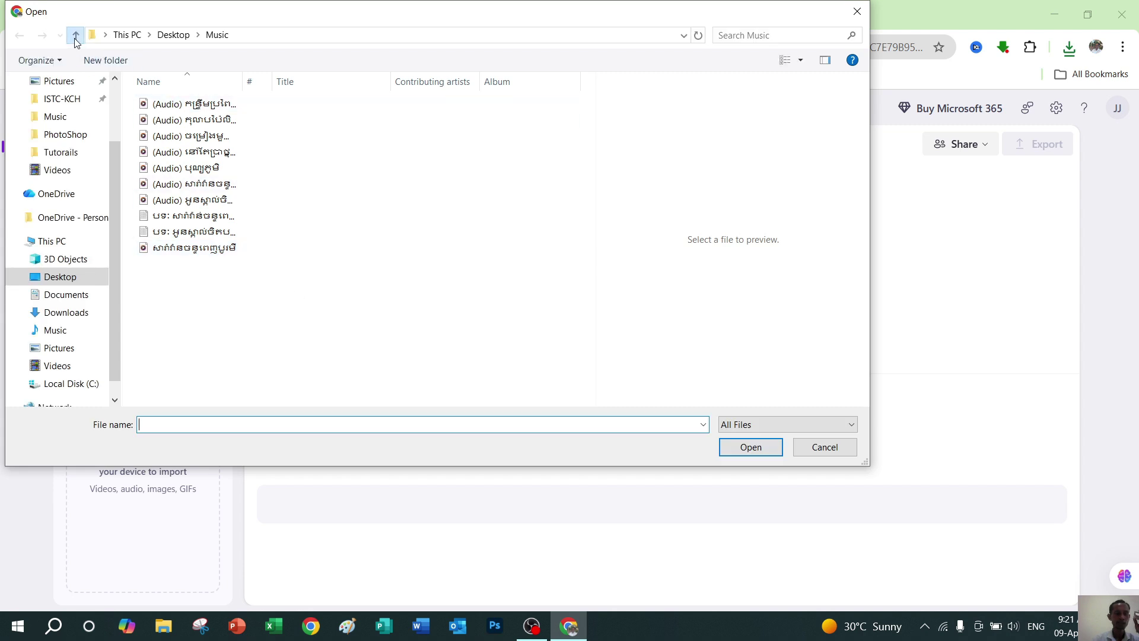
pyautogui.click(75, 35)
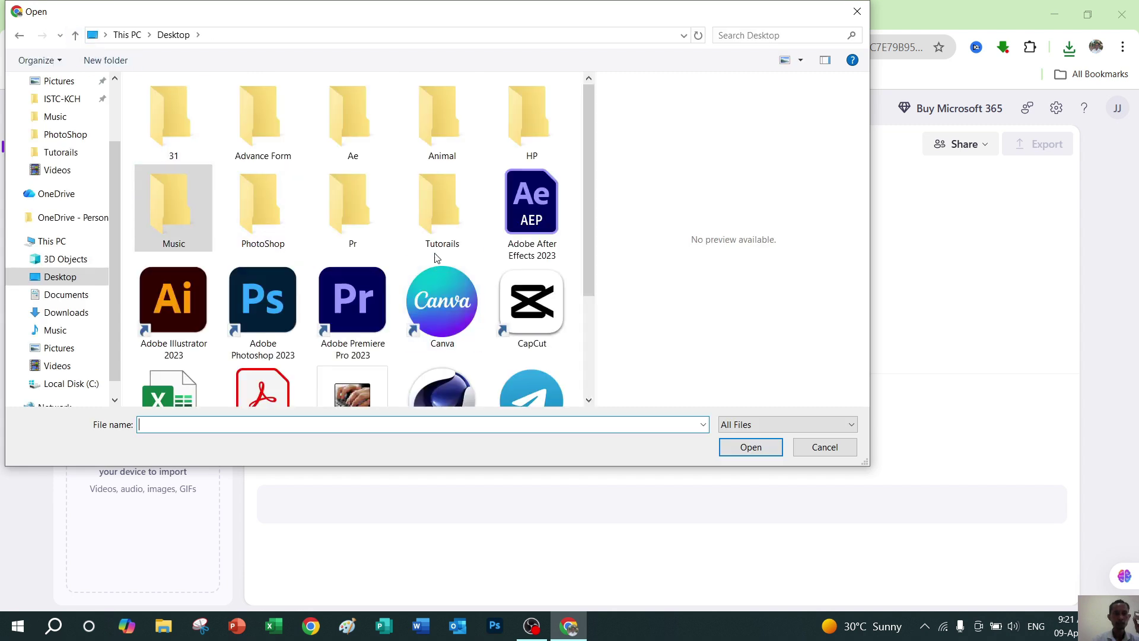
pyautogui.doubleClick(442, 222)
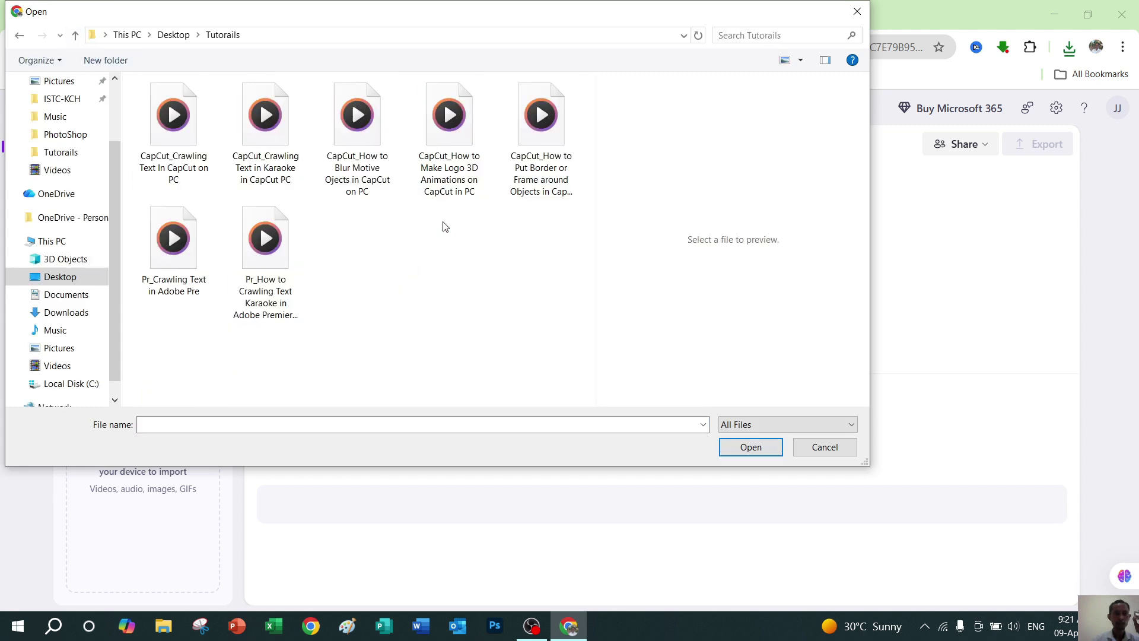
pyautogui.click(187, 141)
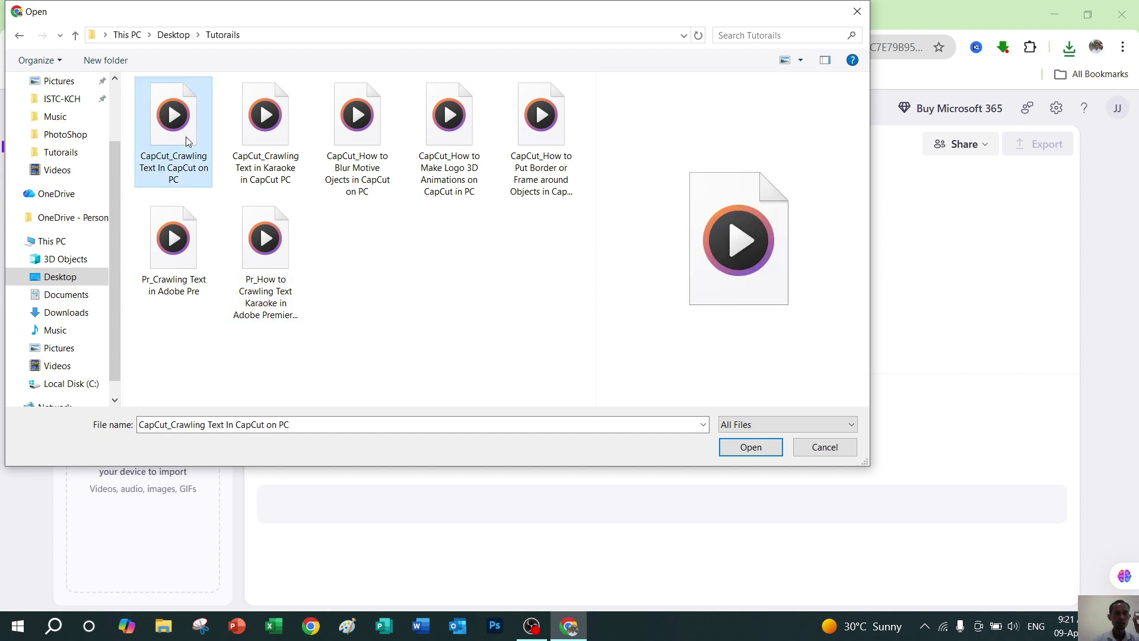
pyautogui.click(749, 447)
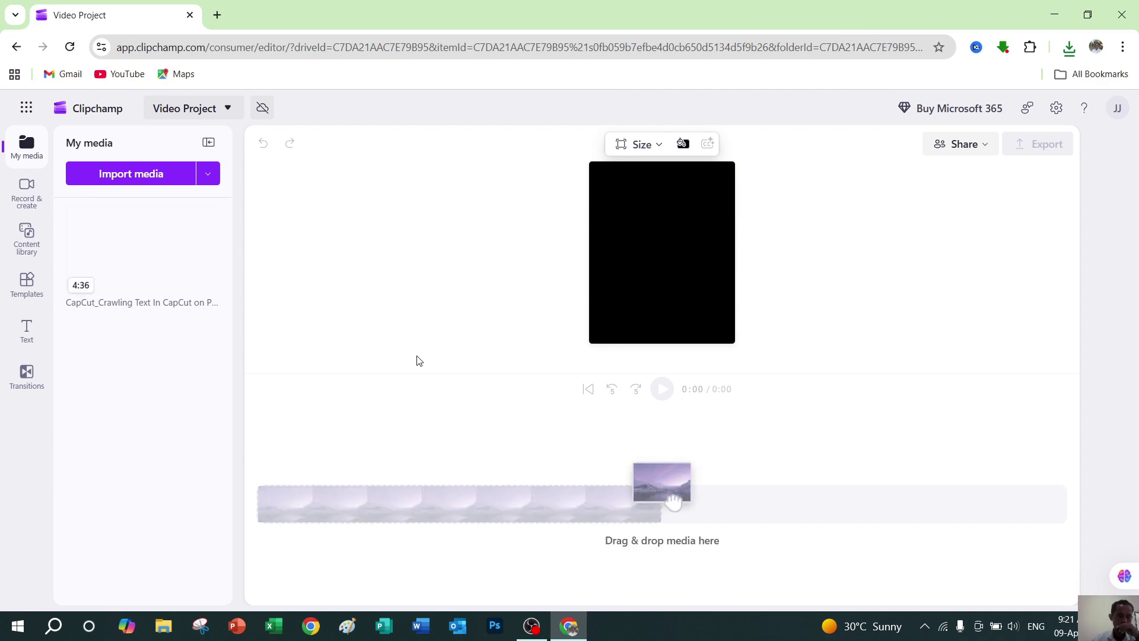
# - Add the imported video to the timeline and return the playhead to the start
pyautogui.moveTo(209, 227)
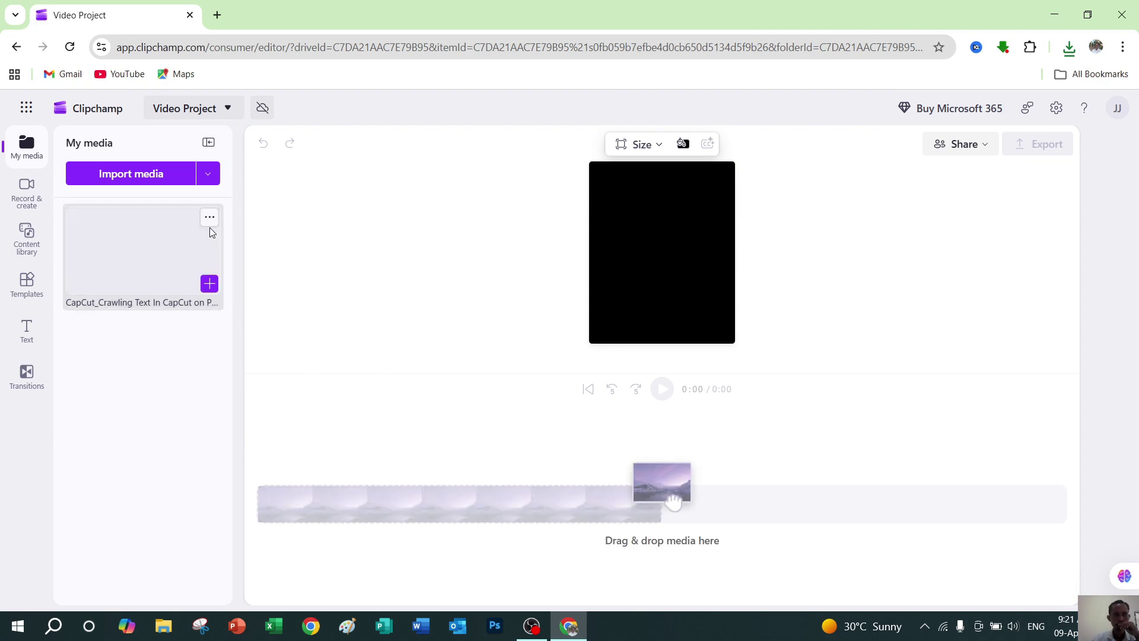
pyautogui.click(209, 285)
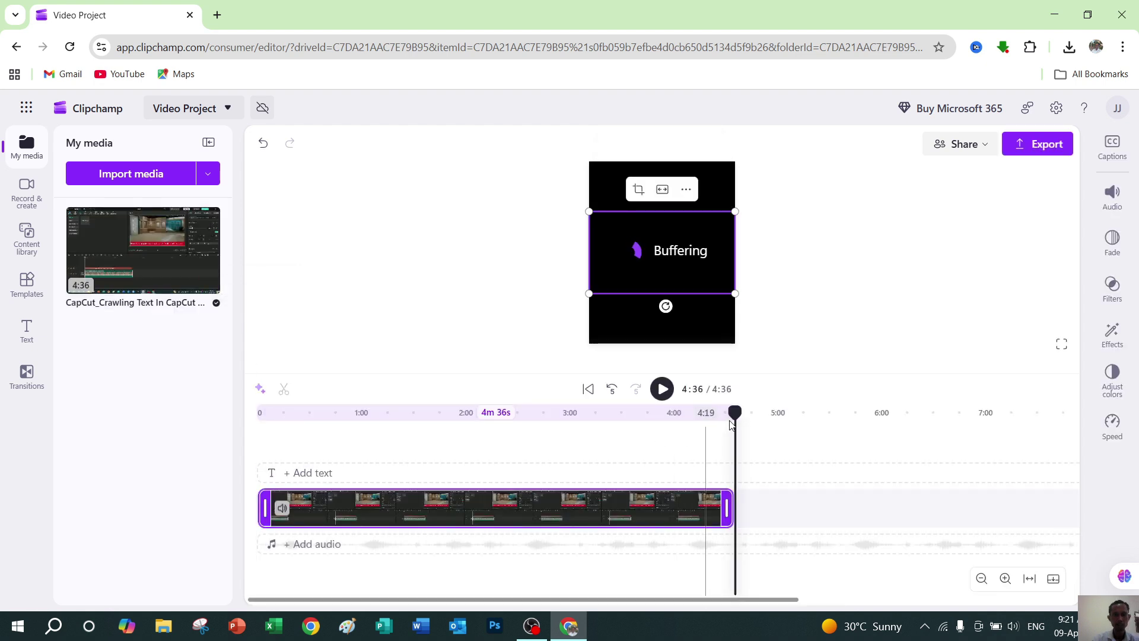
pyautogui.moveTo(734, 415); pyautogui.dragTo(259, 416)
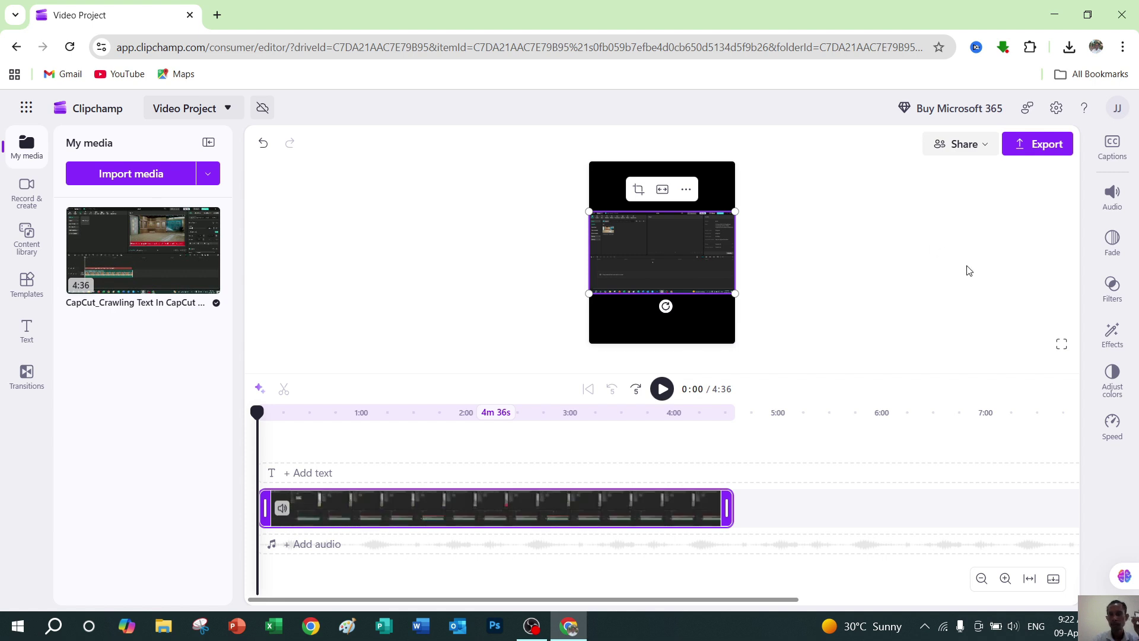
# - Generate AI autocaptions for the video in Khmer (Cambodia) with the filter for profanity and offensive language enabled
pyautogui.click(1114, 155)
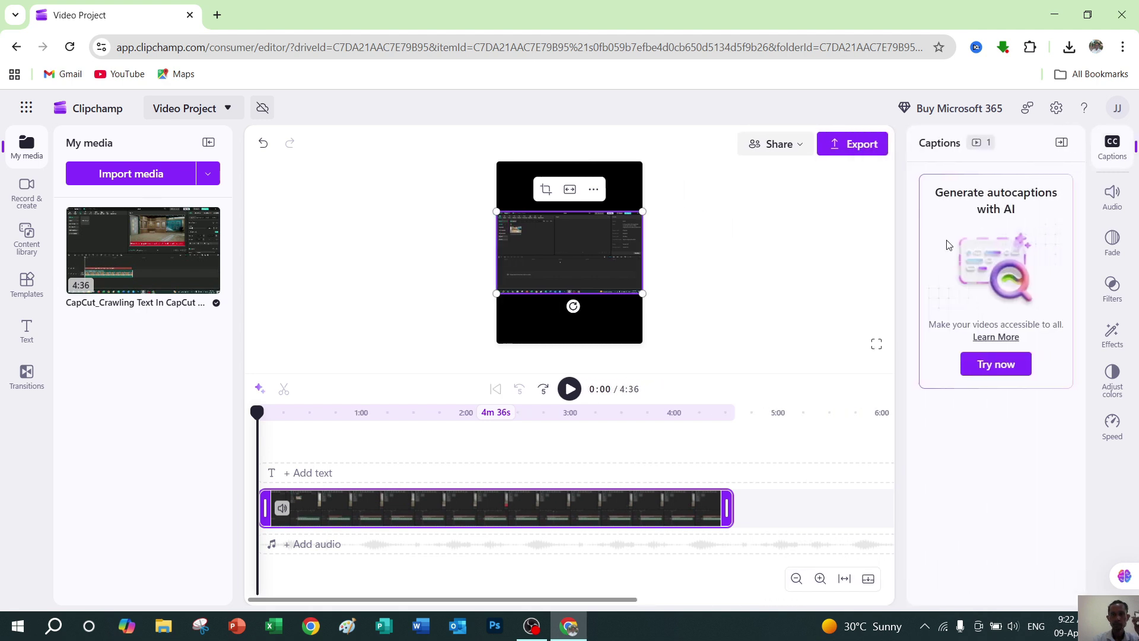
pyautogui.click(1000, 370)
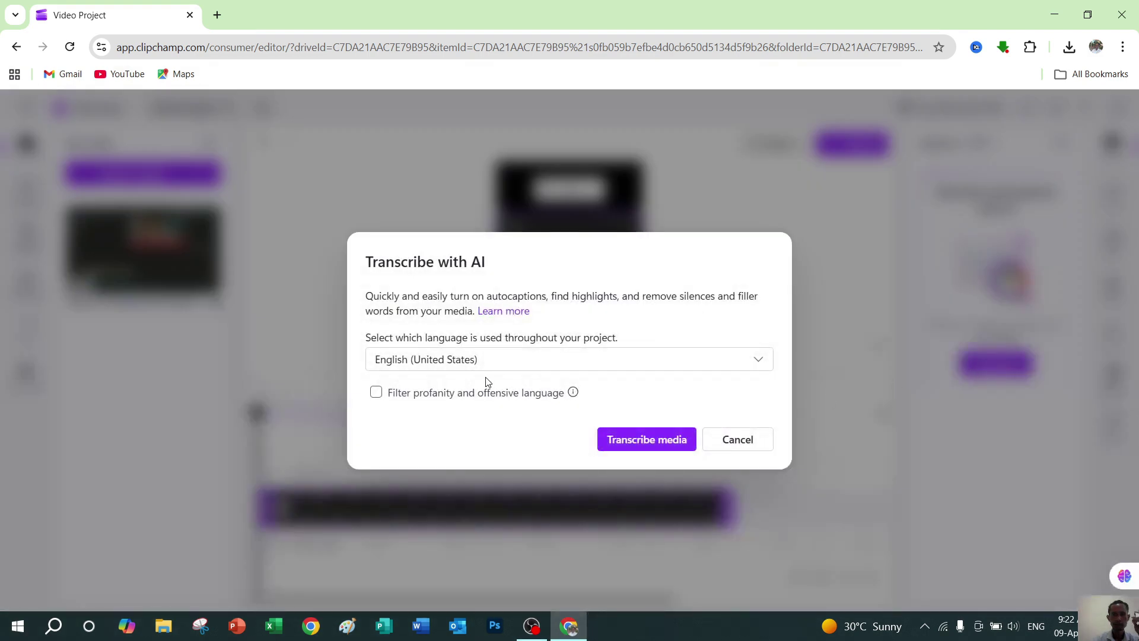
pyautogui.moveTo(511, 363); pyautogui.dragTo(349, 362)
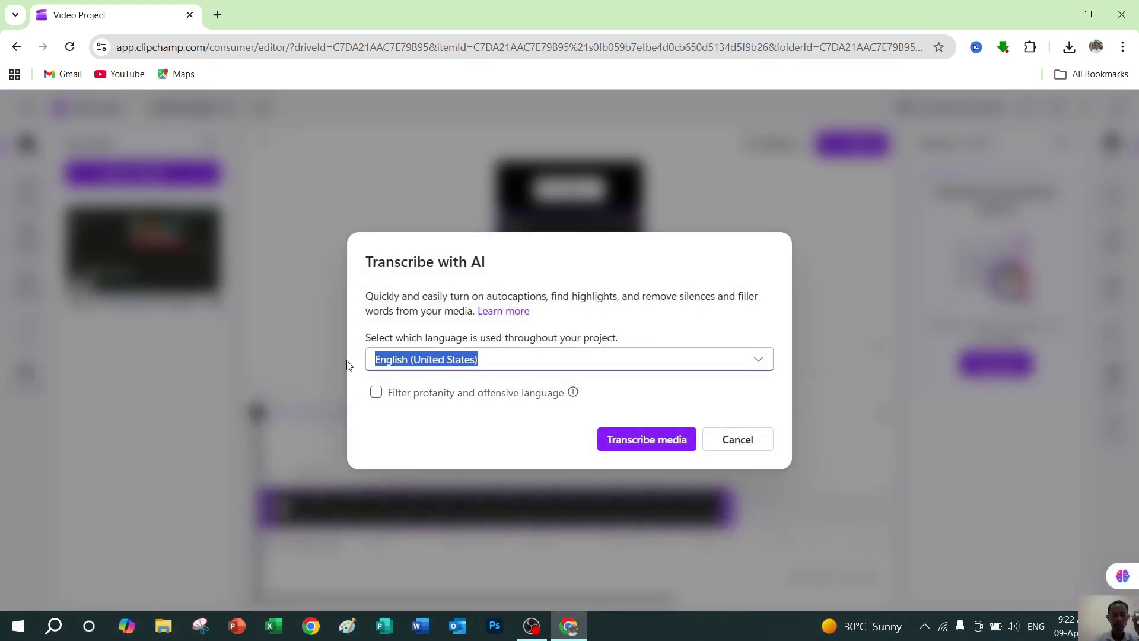
pyautogui.write('khmr')
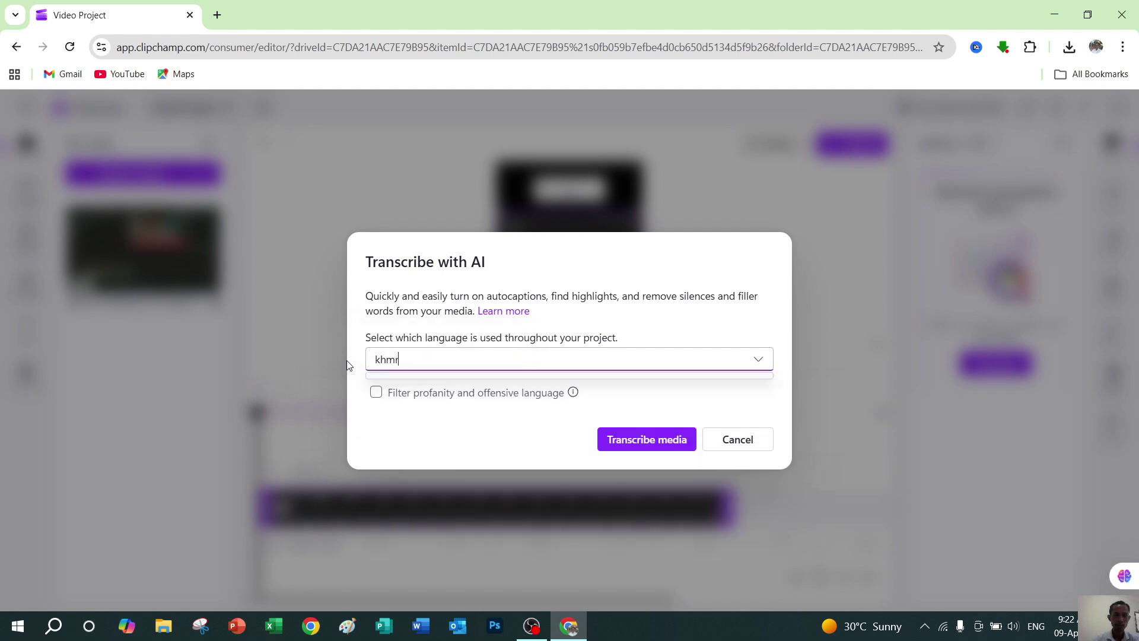
pyautogui.press('BackSpace')
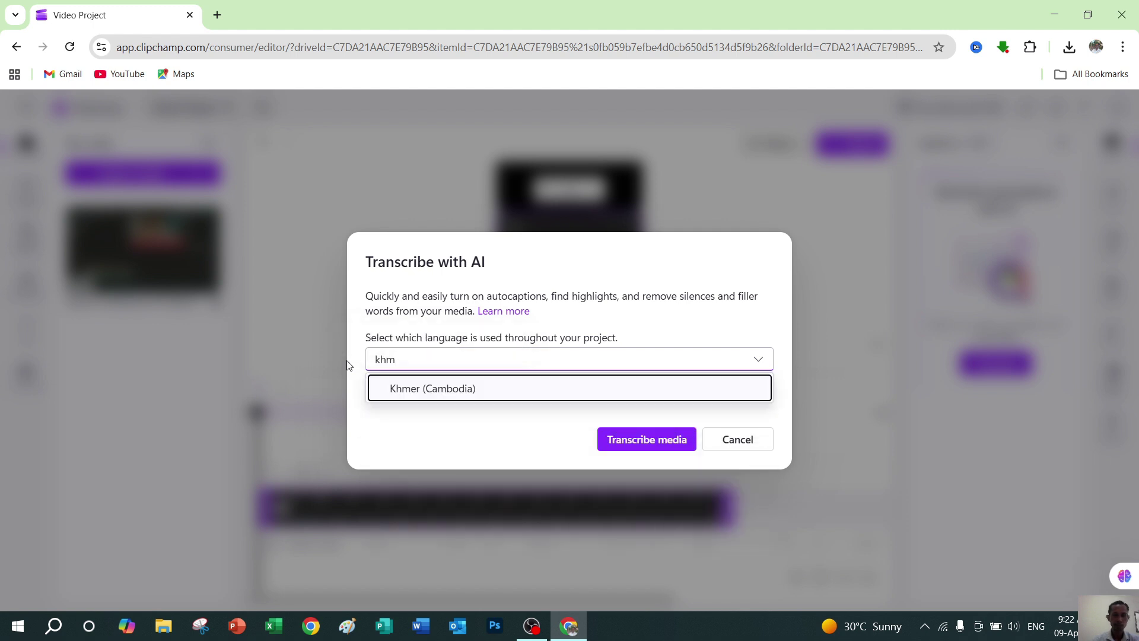
pyautogui.click(425, 388)
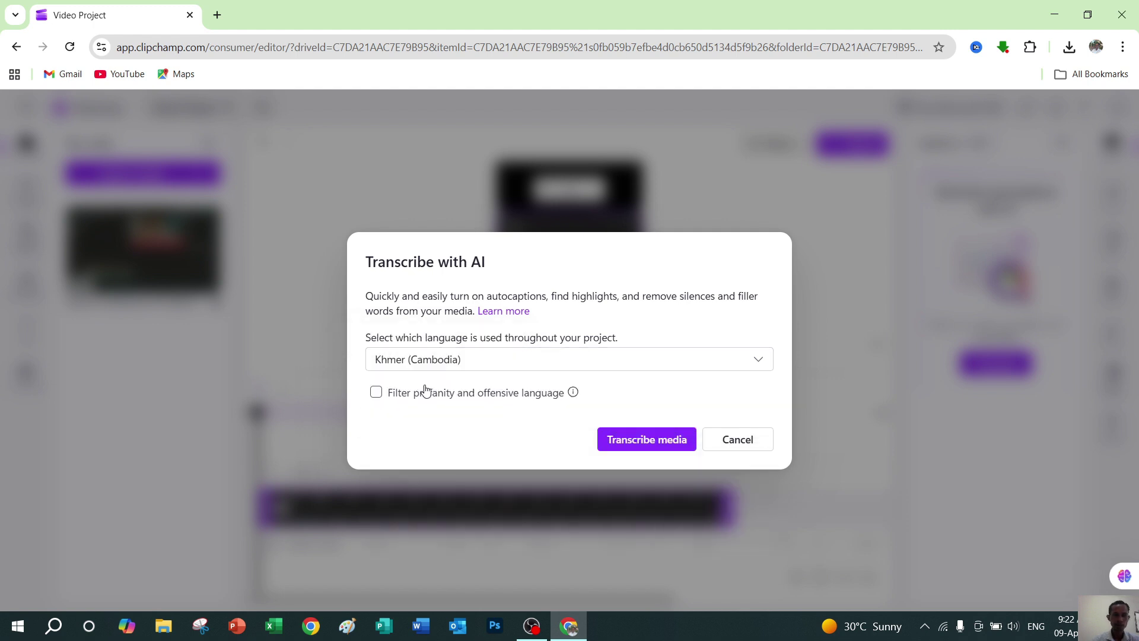
pyautogui.click(377, 394)
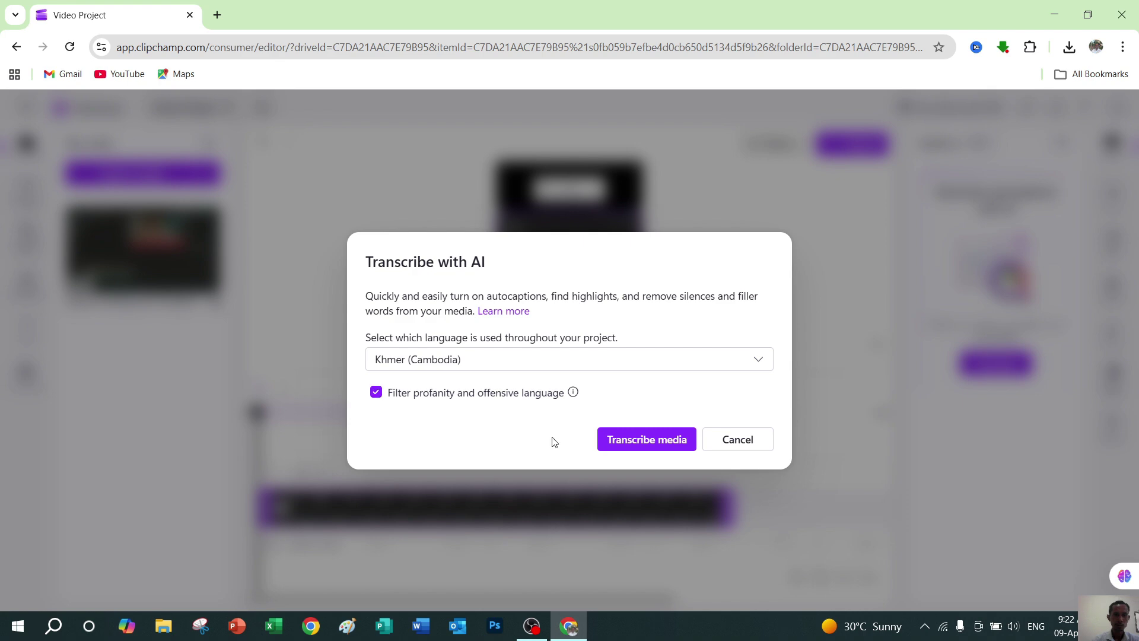
pyautogui.click(650, 442)
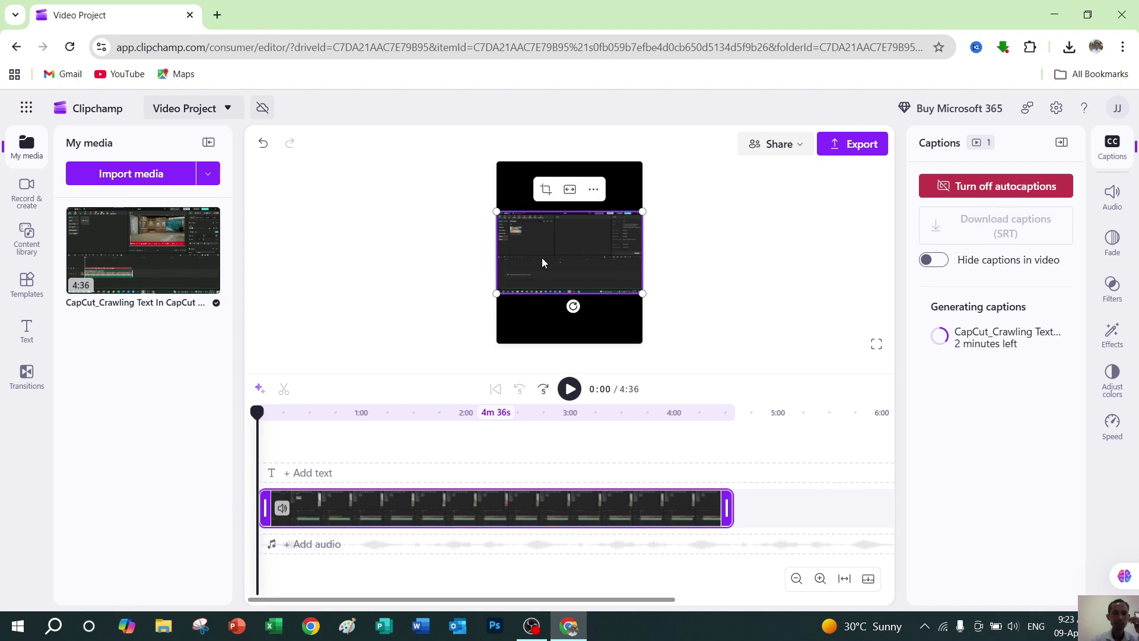
# - Check the generated captions by jumping to words in the transcript and playing the video from the start
pyautogui.moveTo(133, 234)
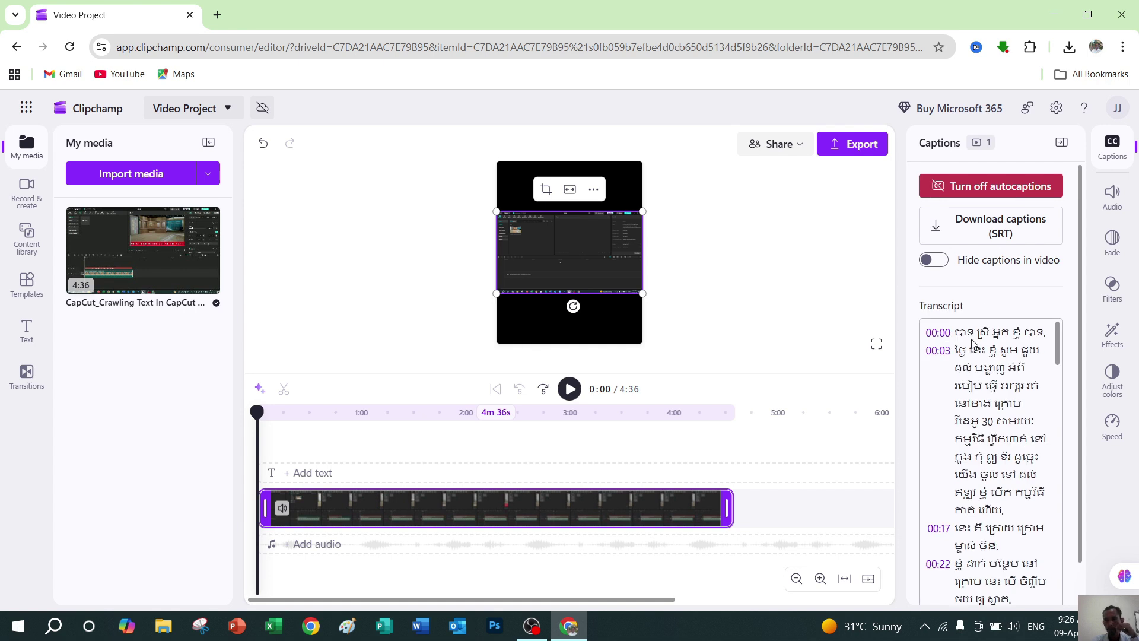
pyautogui.click(991, 350)
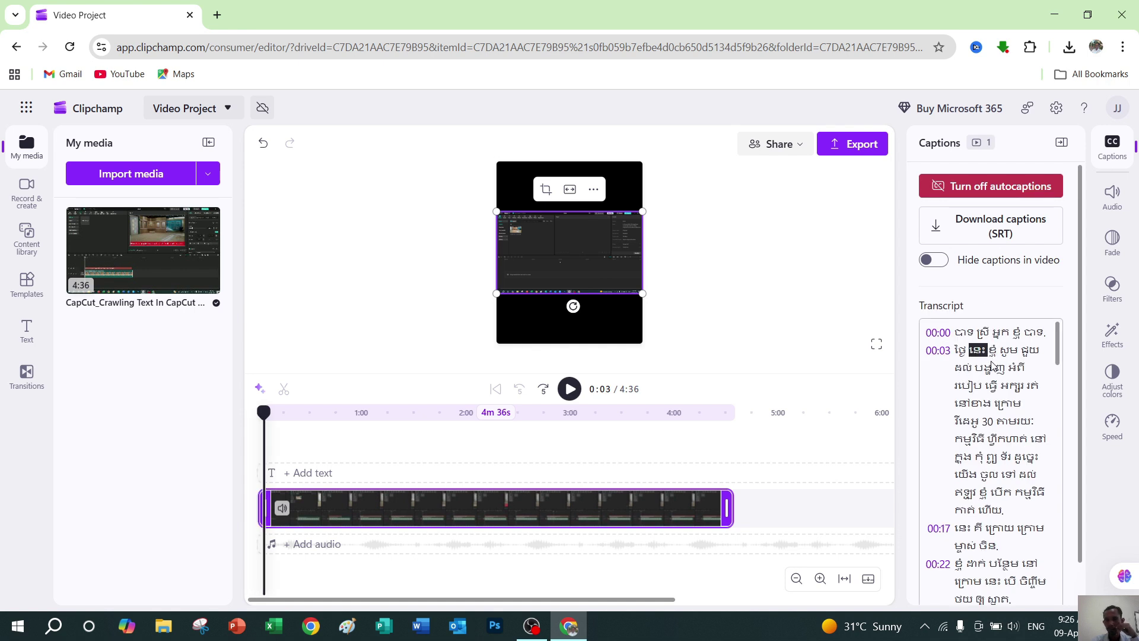
pyautogui.click(992, 386)
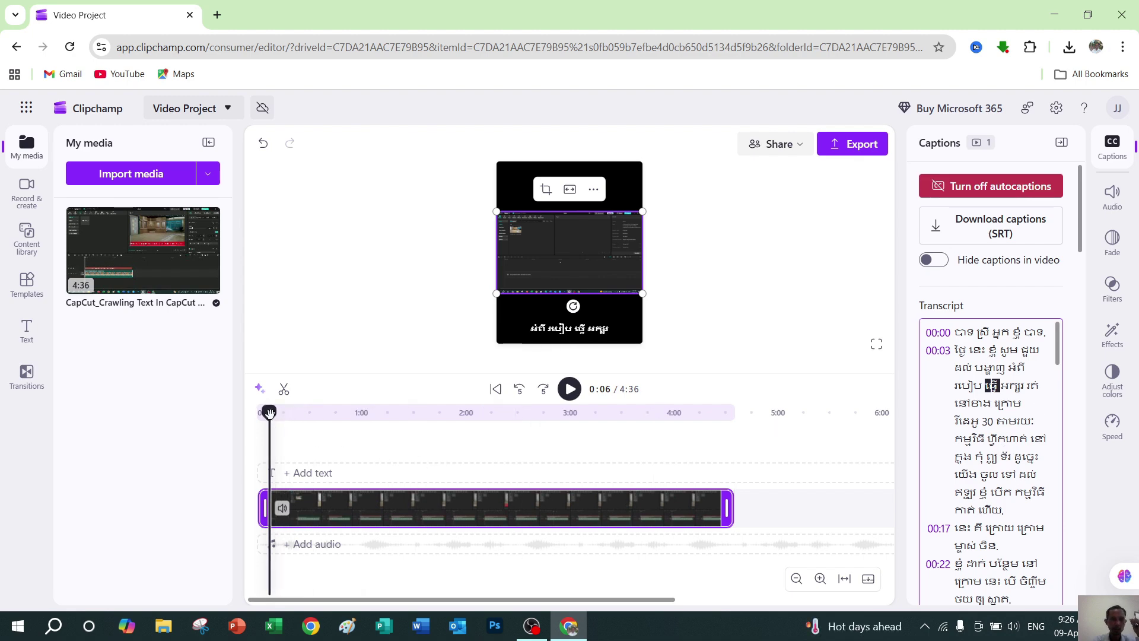
pyautogui.moveTo(269, 412); pyautogui.dragTo(247, 419)
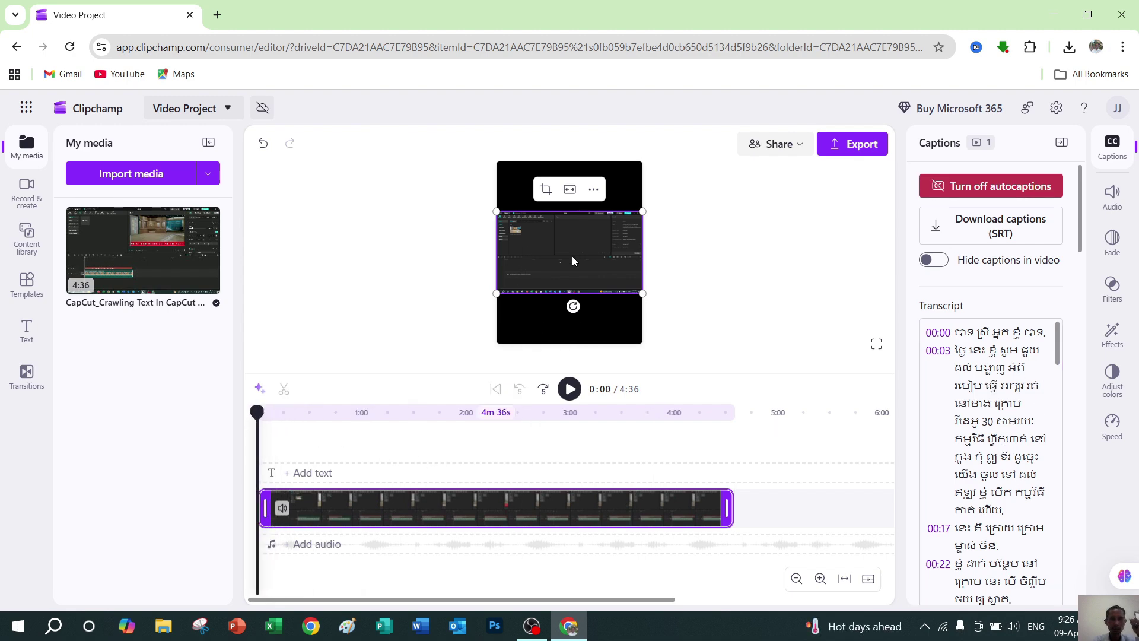
pyautogui.click(579, 391)
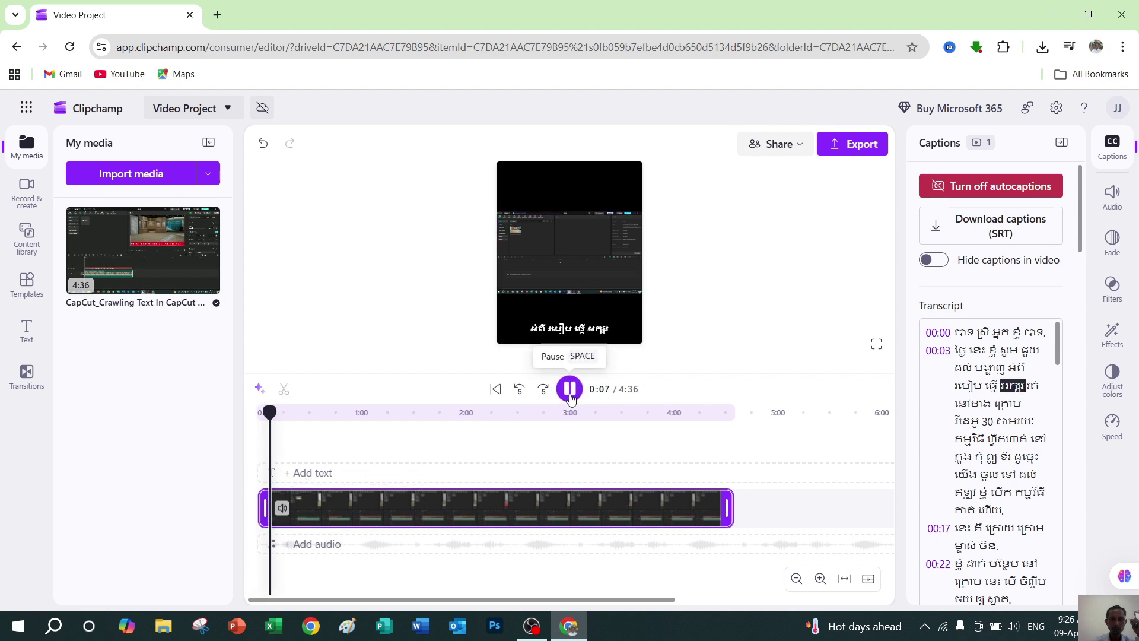
pyautogui.click(549, 345)
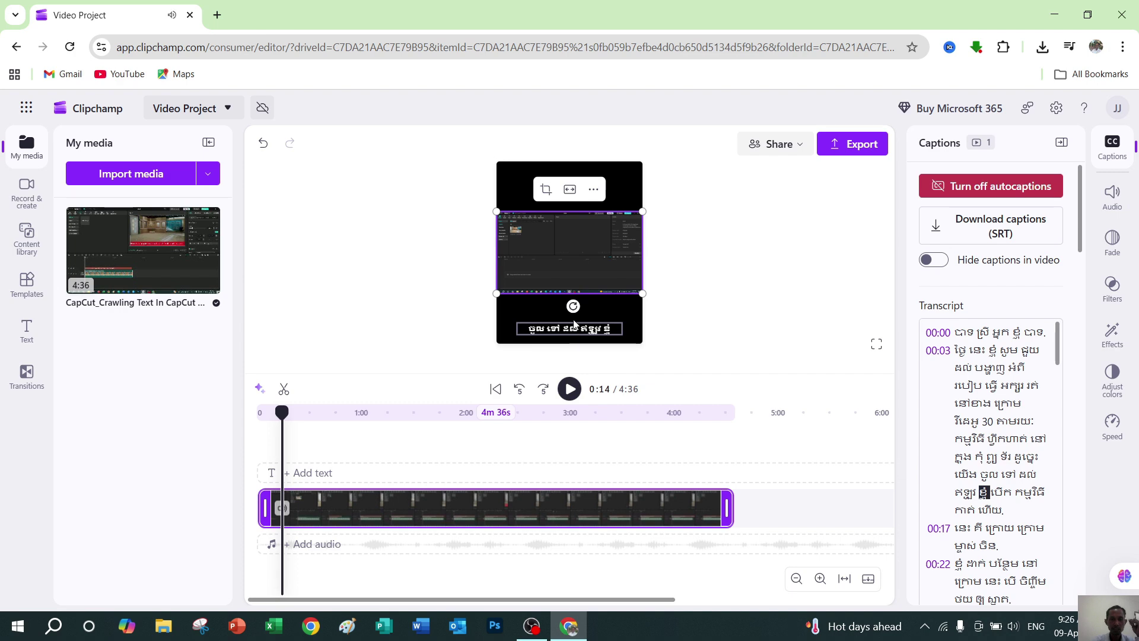
# - Move the captions up from the black area onto the lower part of the video picture and play it to check
pyautogui.click(583, 327)
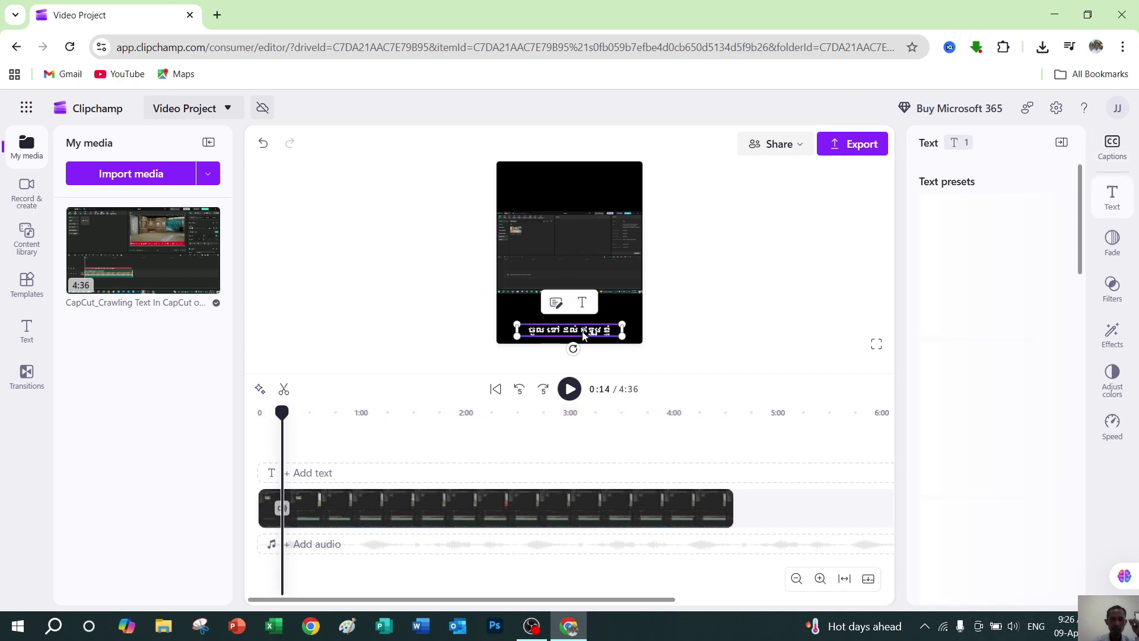
pyautogui.moveTo(582, 327)
pyautogui.mouseDown()
pyautogui.moveTo(582, 273)
pyautogui.moveTo(598, 333)
pyautogui.moveTo(587, 330)
pyautogui.mouseUp()
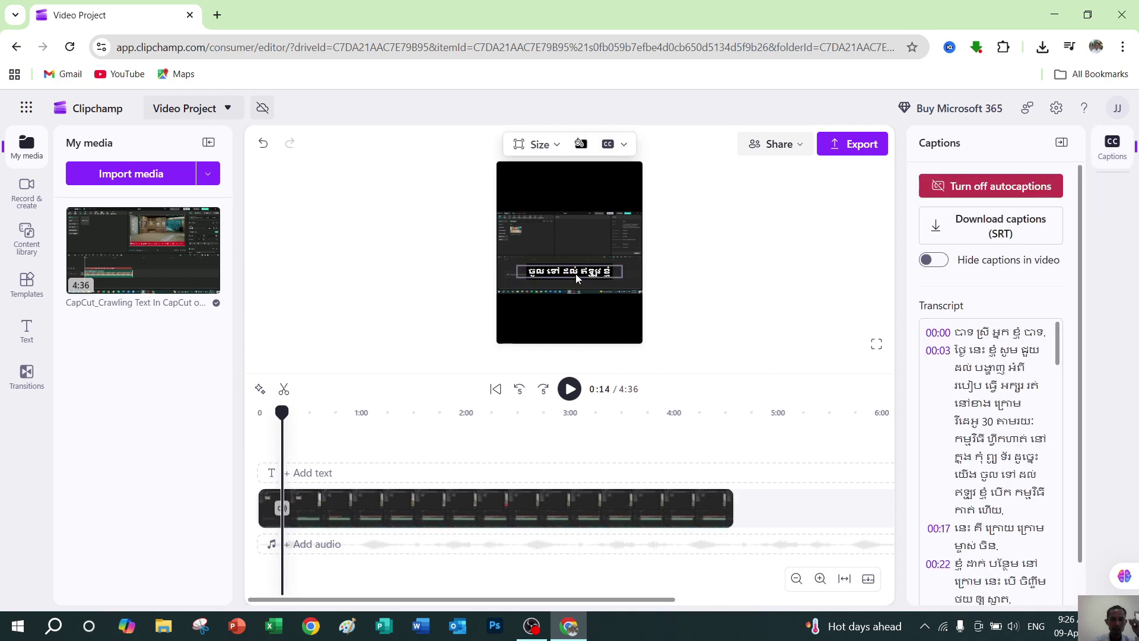
pyautogui.click(568, 389)
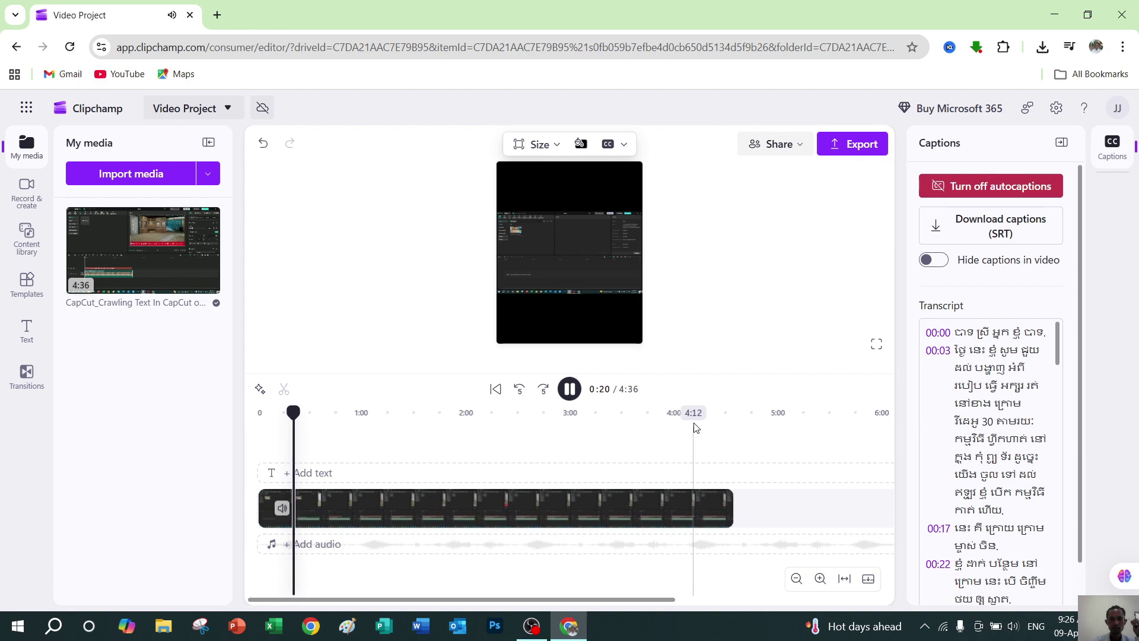
pyautogui.click(571, 389)
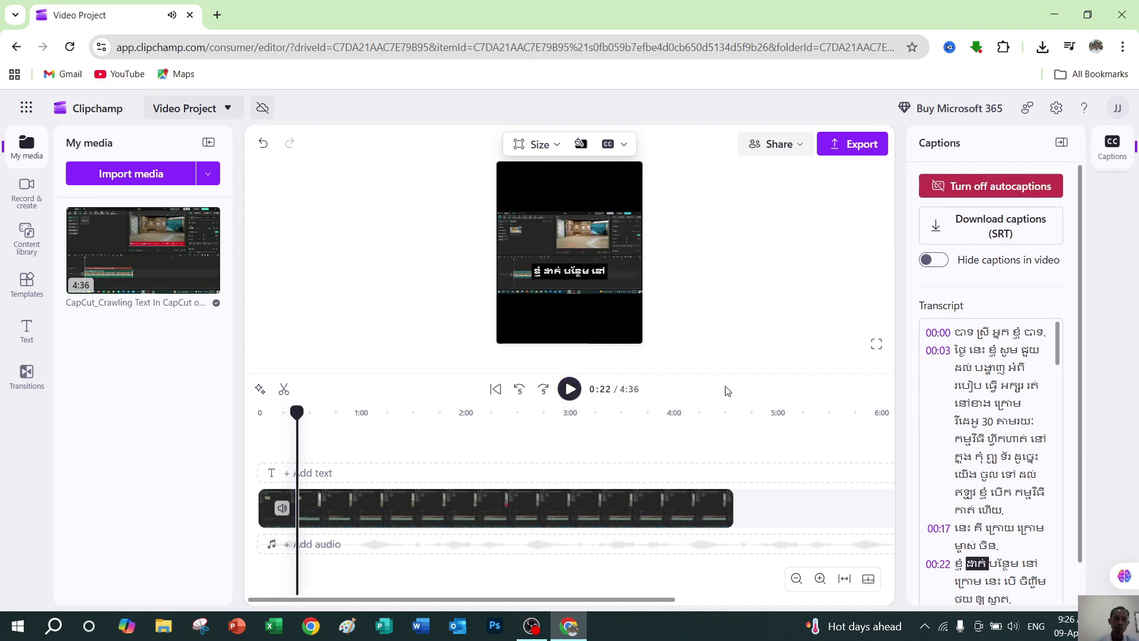